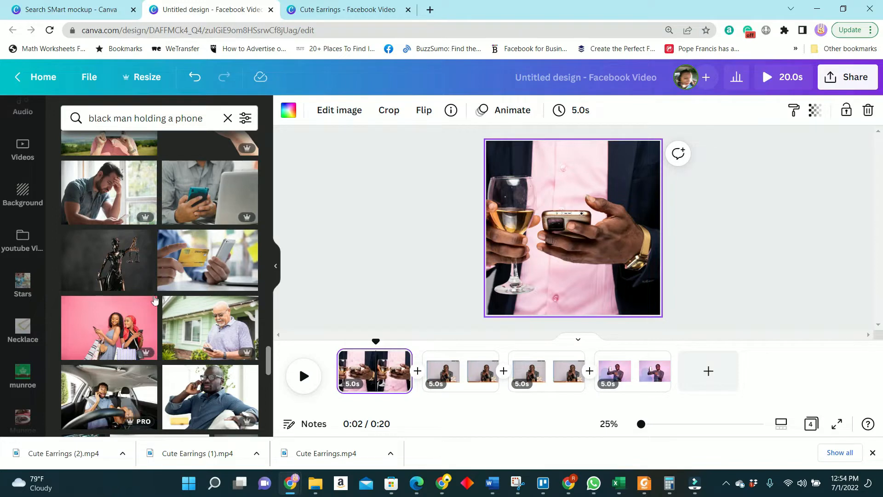
Step: Look through the photo results for "black man holding a phone" for a suitable image
scroll(156, 298, down, 1)
scroll(156, 298, down, 5)
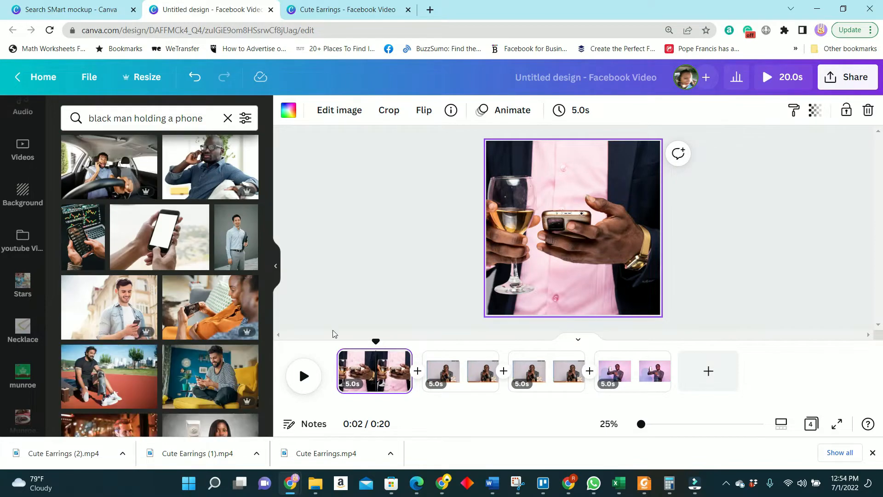
mouse_move(195, 319)
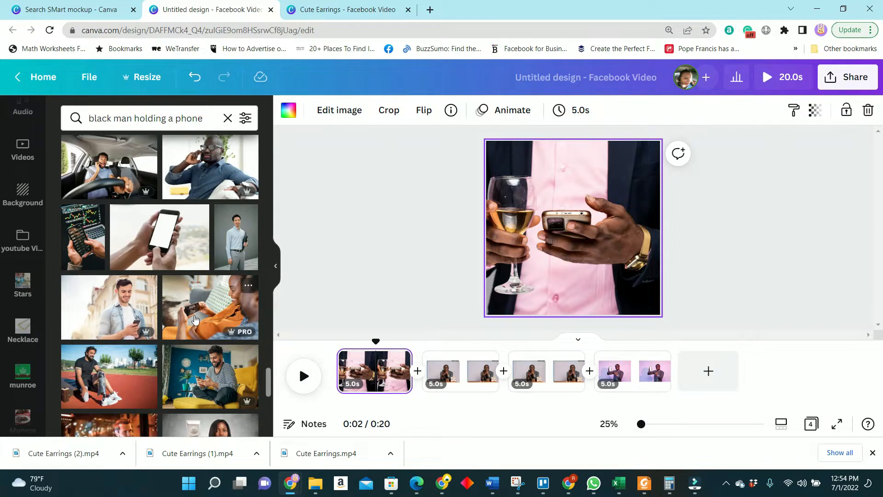
scroll(195, 320, down, 5)
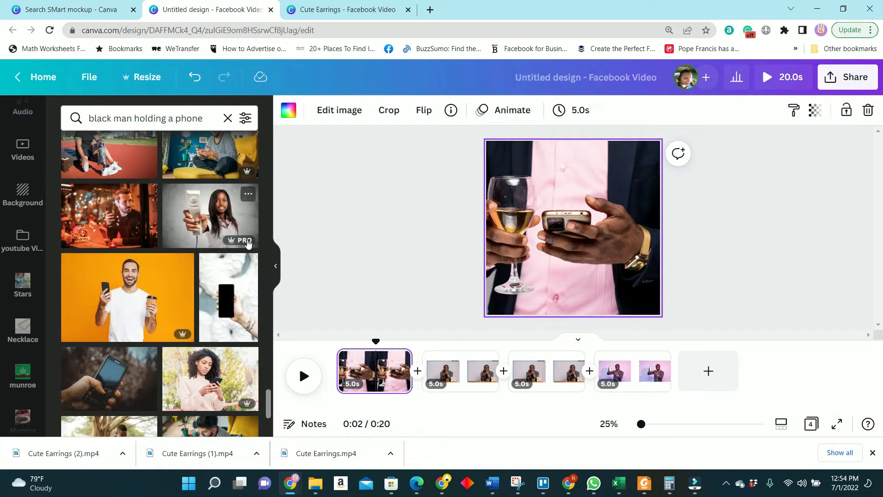
scroll(247, 244, down, 3)
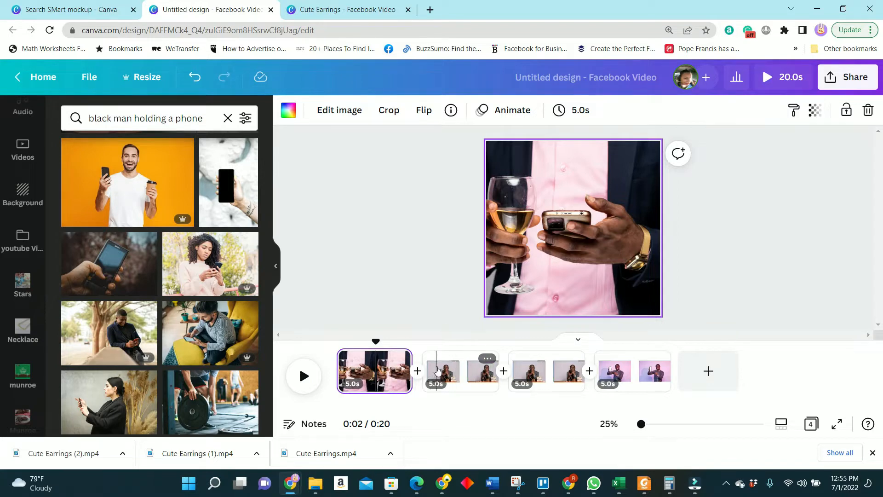
Step: Look through the stock videos and saved folders, including the Jewelry folder's subfolders and videos, for product media
click(23, 153)
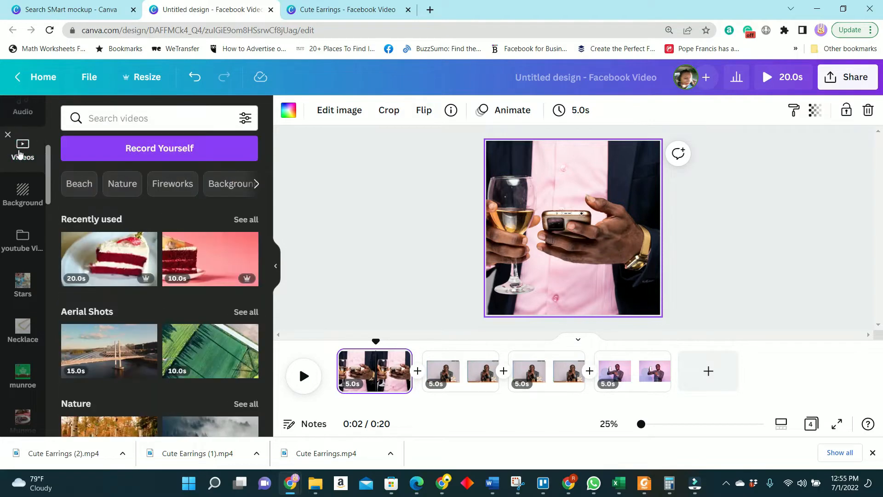
scroll(46, 243, down, 5)
click(22, 366)
scroll(138, 322, down, 15)
scroll(130, 263, up, 20)
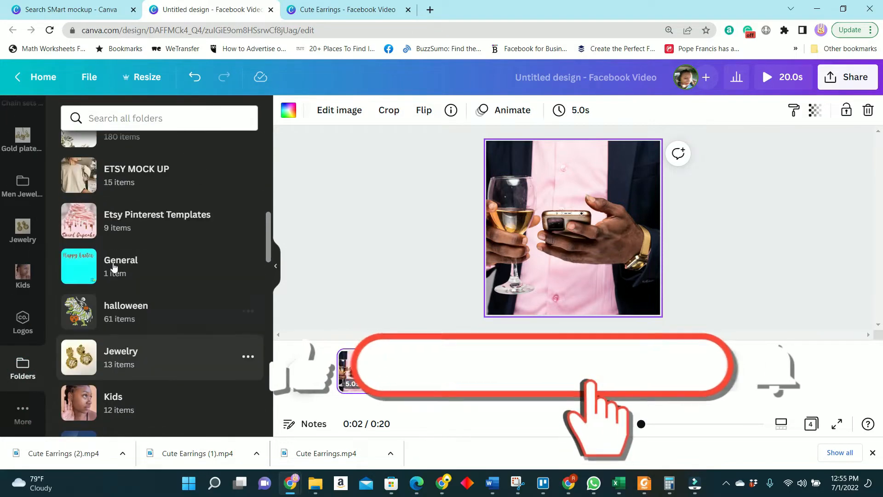
scroll(132, 395, down, 3)
scroll(132, 396, down, 3)
scroll(128, 311, up, 4)
scroll(140, 327, down, 7)
click(134, 339)
scroll(181, 298, down, 5)
scroll(181, 298, up, 5)
click(113, 142)
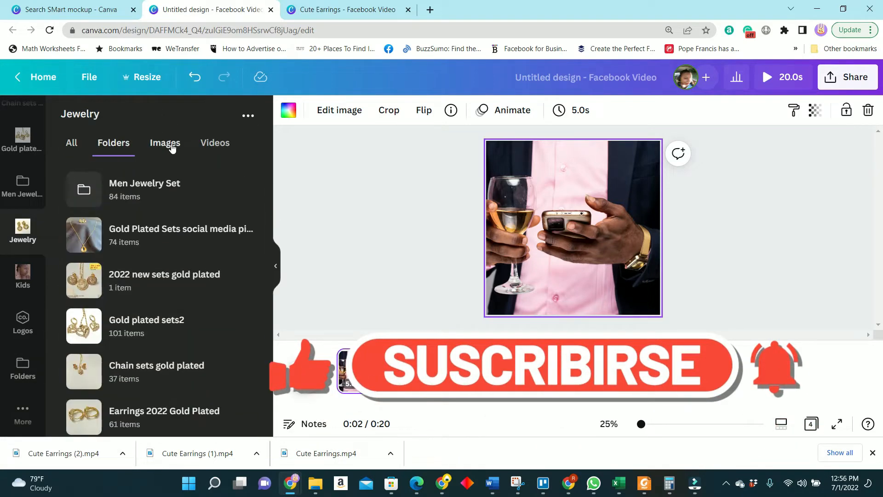
click(215, 142)
Step: Look through the uploaded images for jewelry pictures to use in the video
scroll(23, 230, up, 5)
click(23, 175)
click(94, 211)
scroll(166, 360, down, 10)
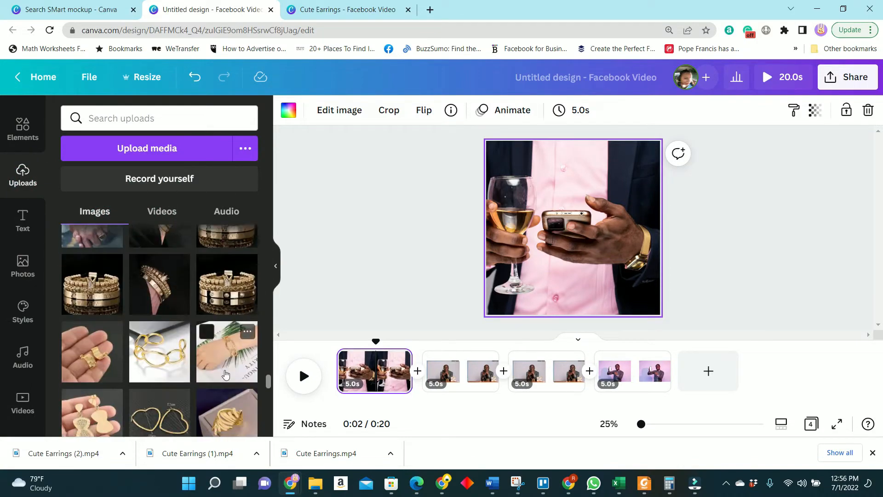
scroll(248, 331, up, 10)
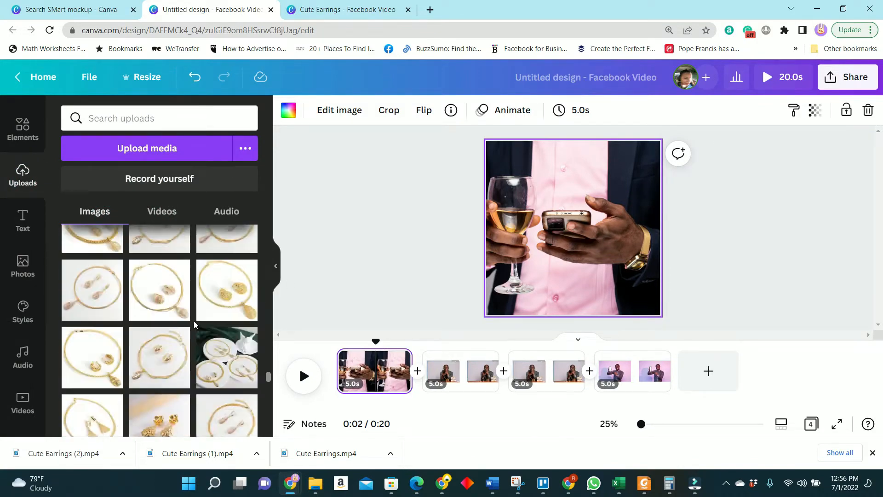
Step: Delete the photo of the man covering the blank-screen phone photo on page 2
click(438, 370)
drag(543, 229, 581, 296)
key(Delete)
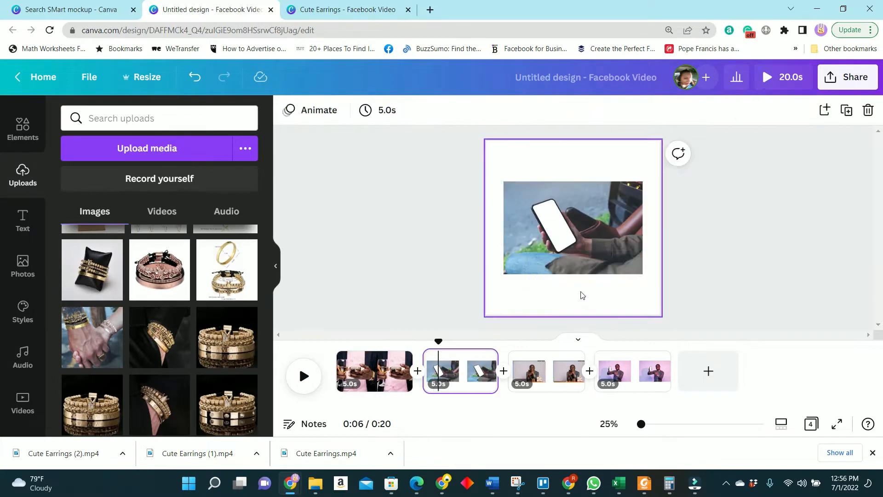
Step: Enlarge the blank-screen phone photo on page 2 until it covers the whole page
click(563, 235)
drag(504, 181, 450, 144)
drag(642, 274, 690, 342)
drag(581, 239, 581, 231)
drag(581, 308, 581, 317)
click(331, 269)
Step: Scale up and reposition the photo within page 2 so the blank-screen phone fills most of the frame
click(598, 258)
double_click(598, 258)
drag(446, 140, 359, 83)
drag(552, 192, 625, 227)
click(349, 267)
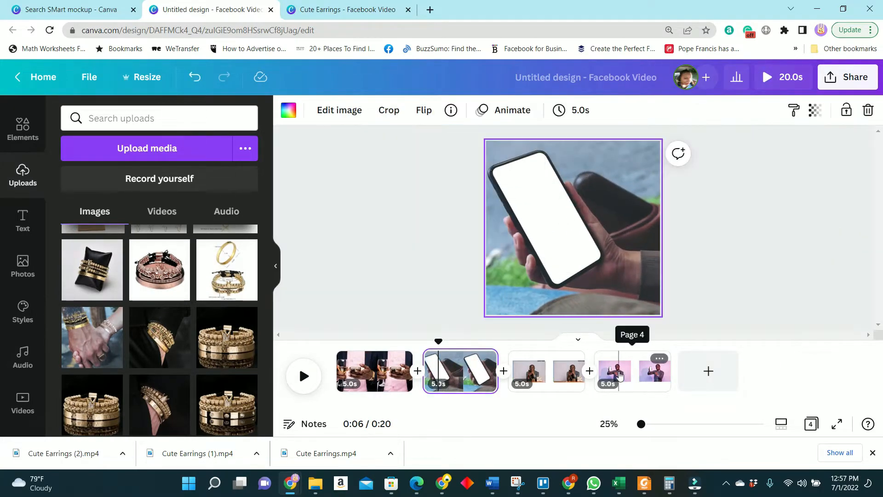
Step: Delete the background photo of the hands holding a wine glass and phone from page 1
click(366, 370)
scroll(170, 309, down, 1)
scroll(170, 309, down, 3)
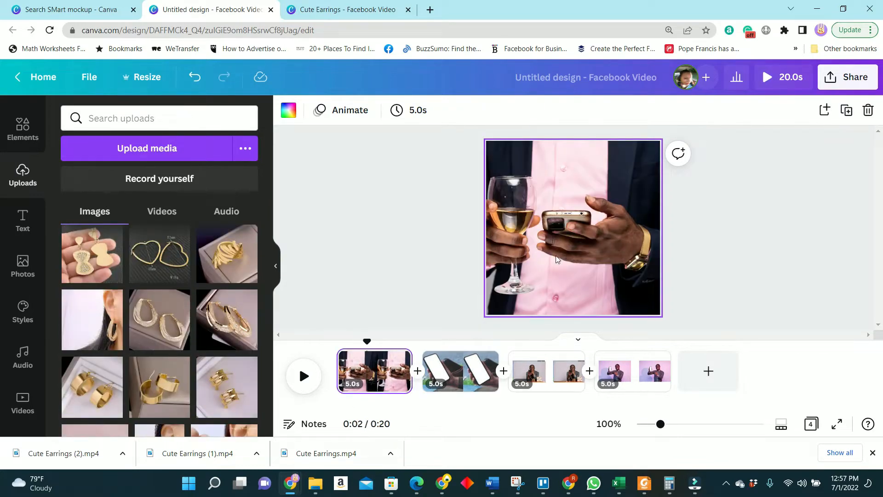
scroll(223, 299, down, 5)
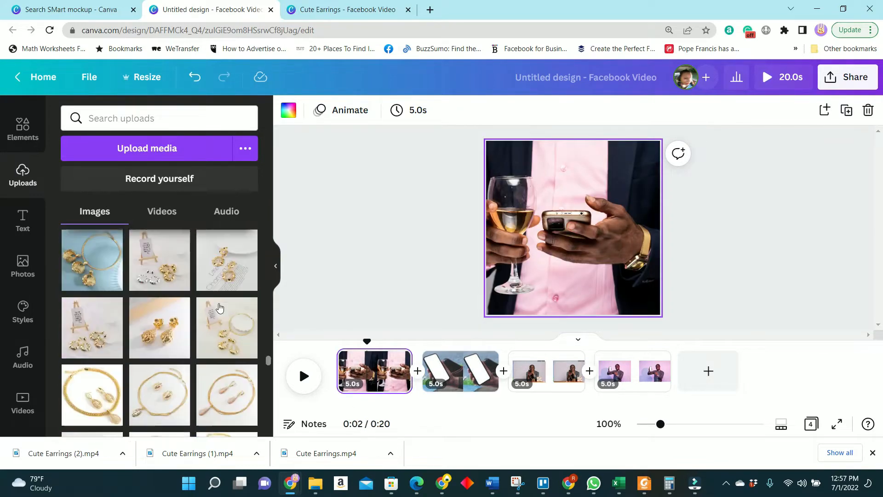
click(600, 246)
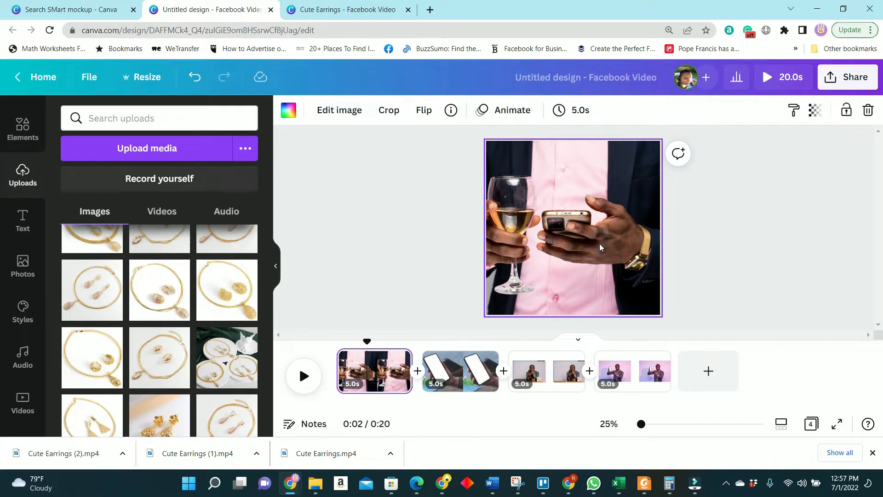
key(Delete)
Step: Add the uploaded photo of gold bracelets on a black-sleeved wrist to page 1 and enlarge it to cover the page
scroll(190, 354, up, 3)
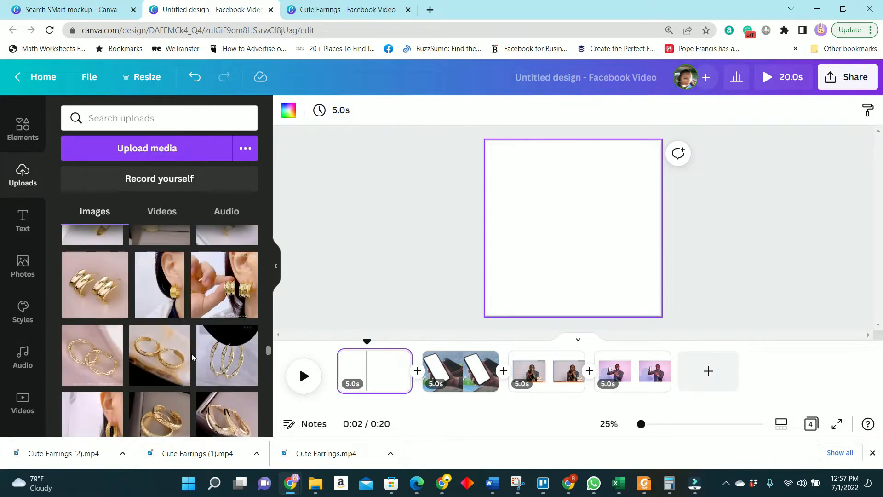
scroll(190, 354, up, 5)
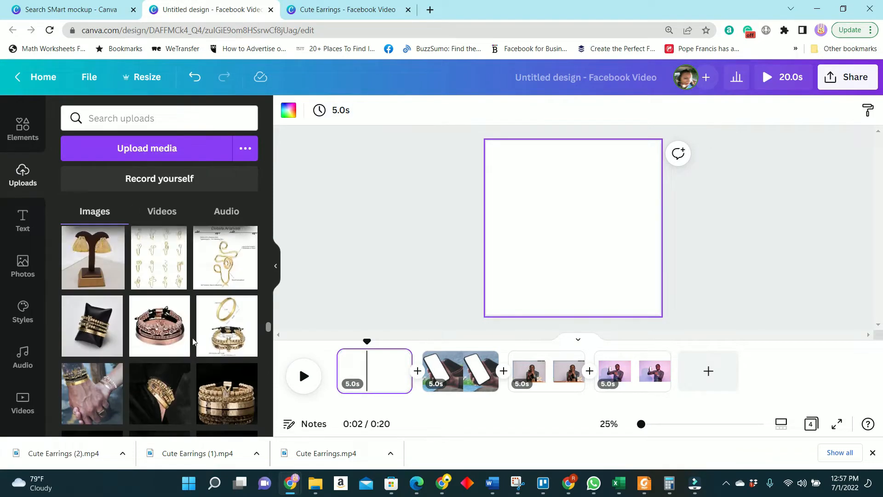
click(170, 301)
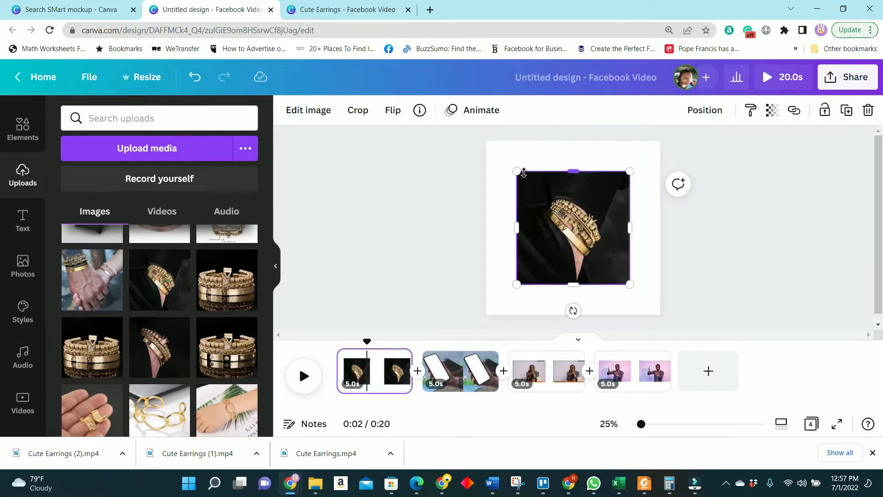
drag(496, 145, 462, 117)
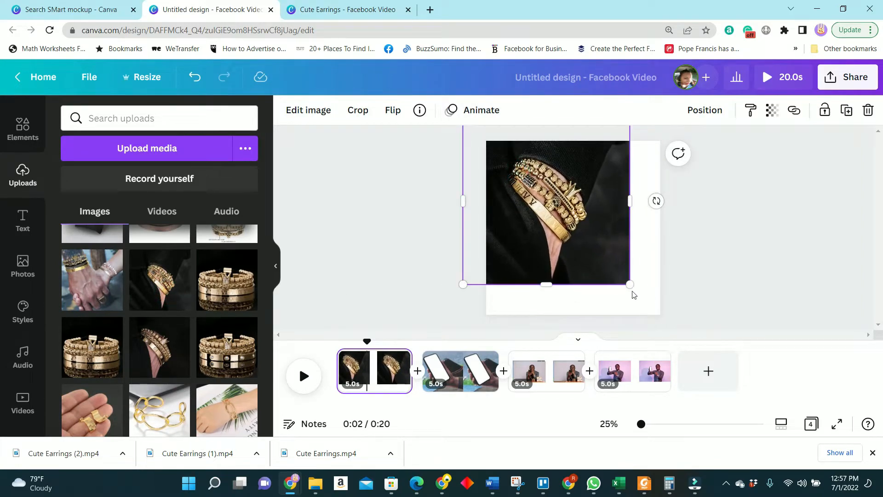
drag(630, 284, 680, 321)
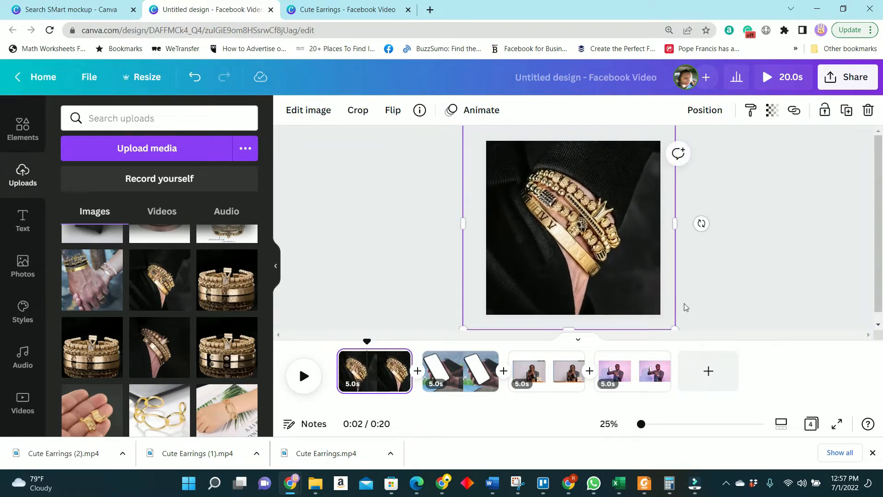
click(706, 271)
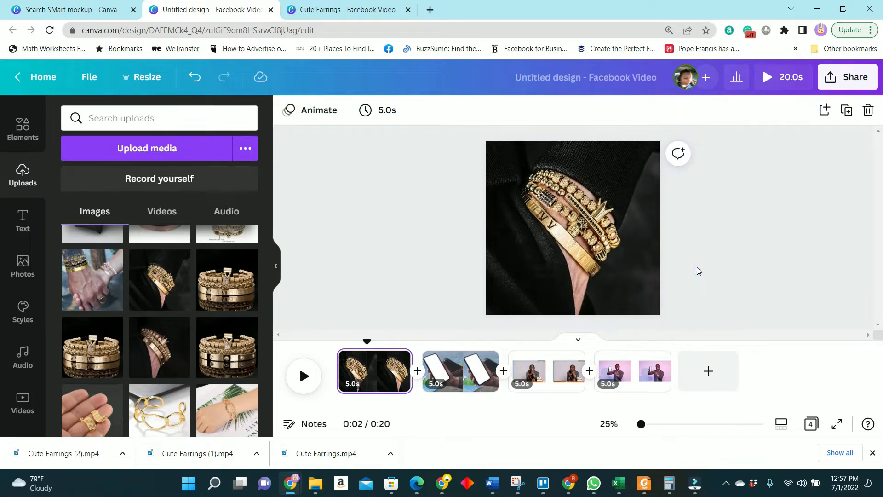
Step: Insert a smartphone-shaped frame from the Frames collection on page 2
click(457, 372)
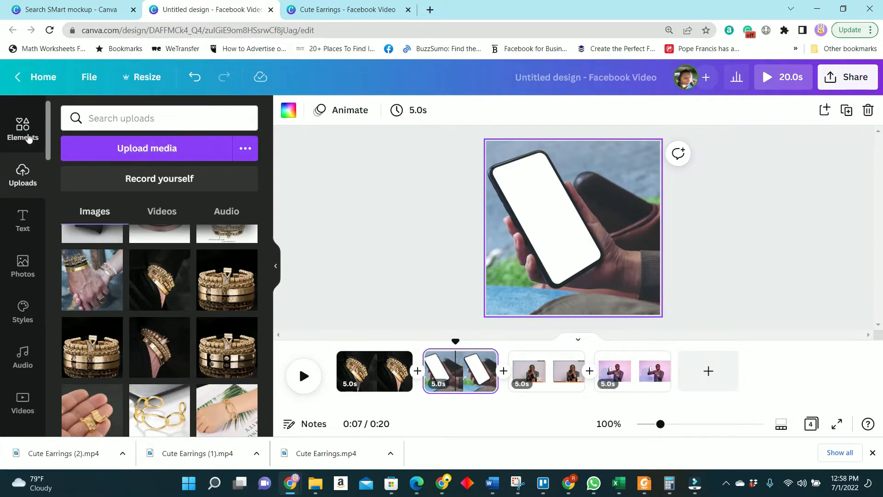
click(23, 128)
scroll(169, 319, down, 10)
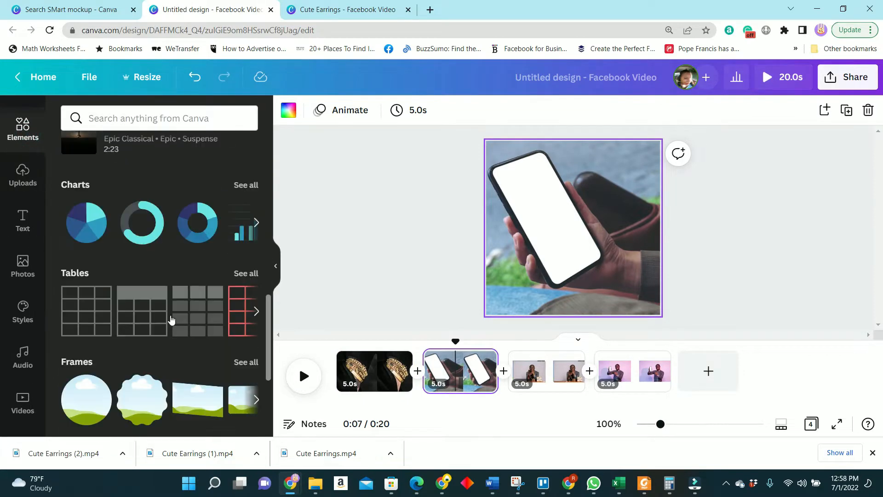
scroll(182, 345, down, 2)
click(246, 266)
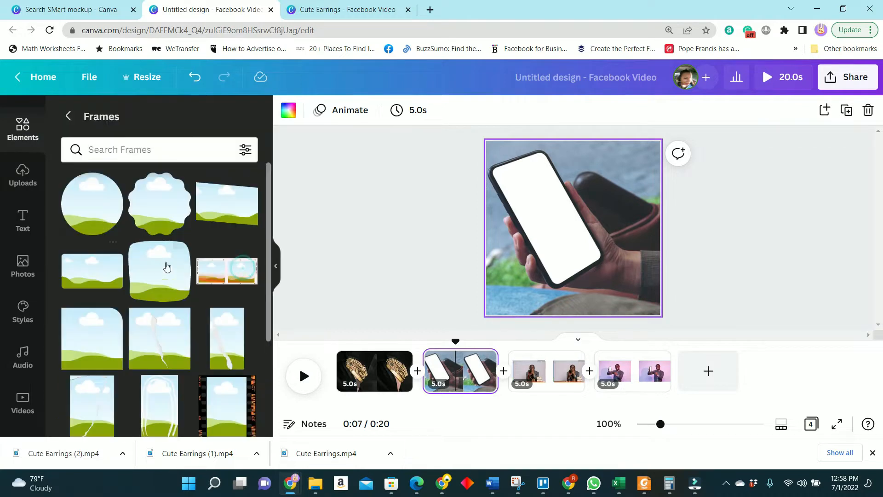
scroll(198, 331, down, 10)
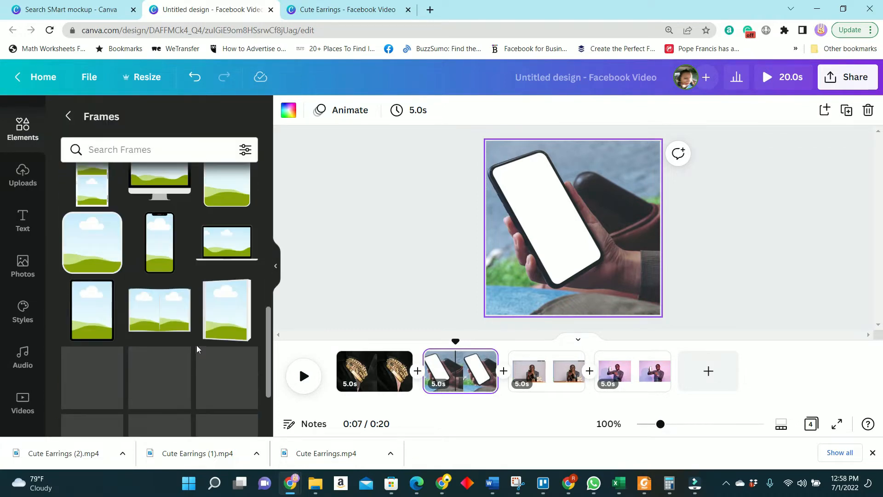
click(158, 244)
Step: Rotate, resize and position the smartphone frame so it covers the blank phone in the page 2 photo
drag(574, 298, 610, 299)
drag(578, 233, 611, 257)
drag(590, 298, 600, 294)
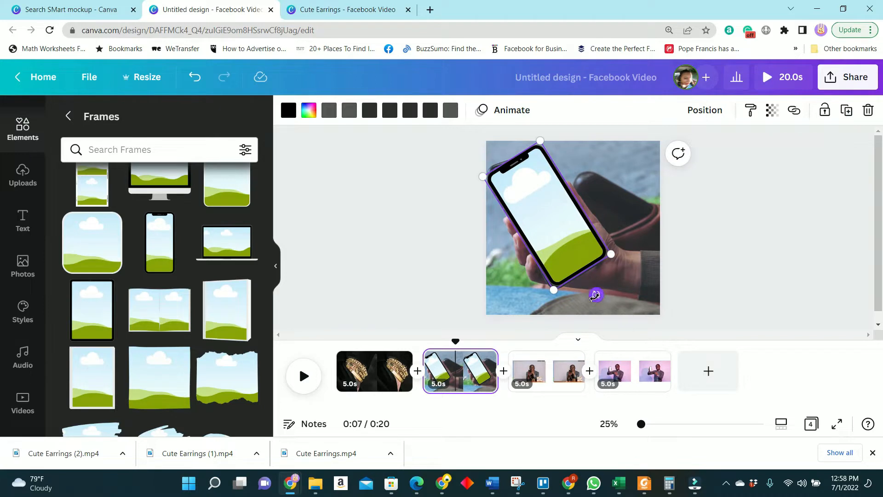
drag(540, 214, 534, 211)
drag(612, 257, 614, 268)
click(703, 247)
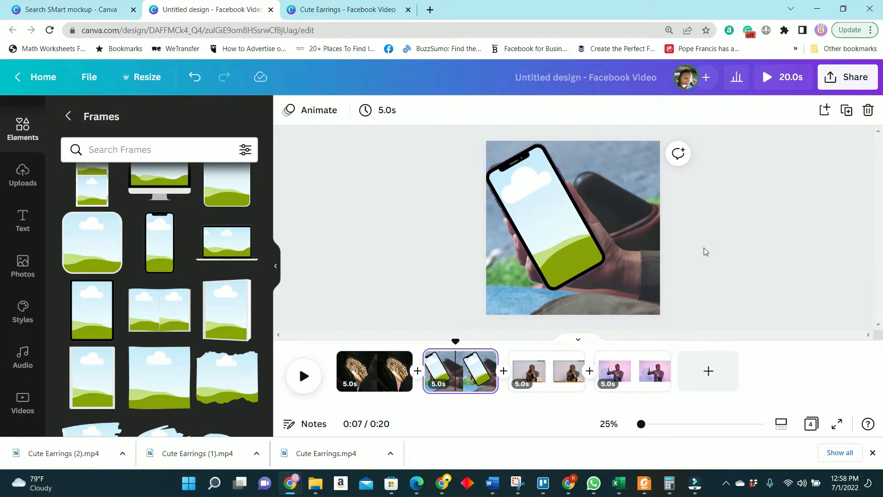
Step: Fill the smartphone frame on page 2 with the uploaded gold bracelet set image on a black background
click(22, 173)
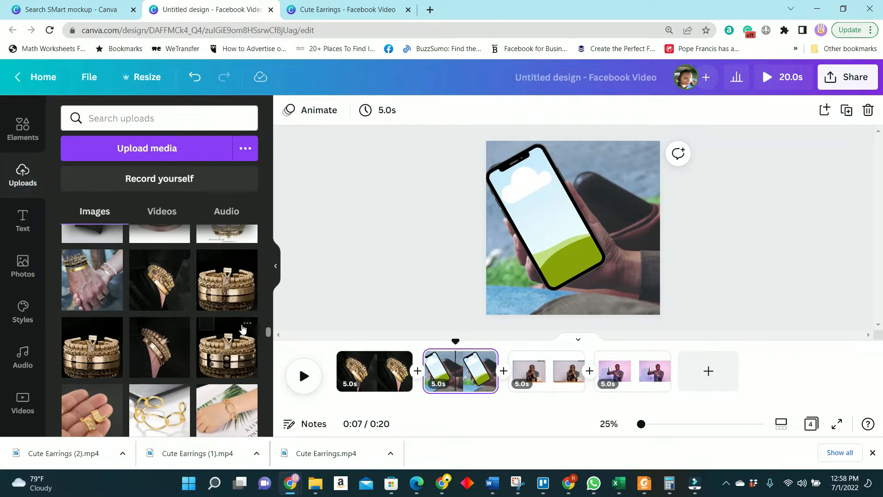
scroll(141, 355, down, 1)
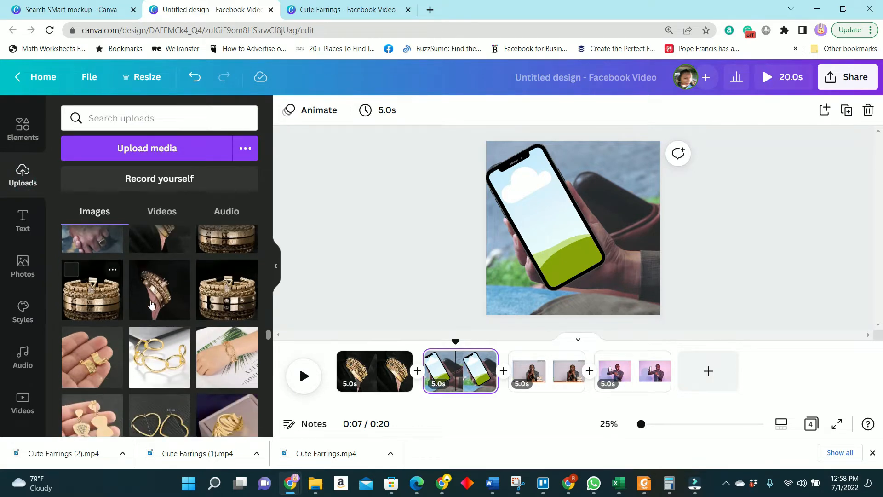
drag(94, 294, 569, 207)
click(550, 238)
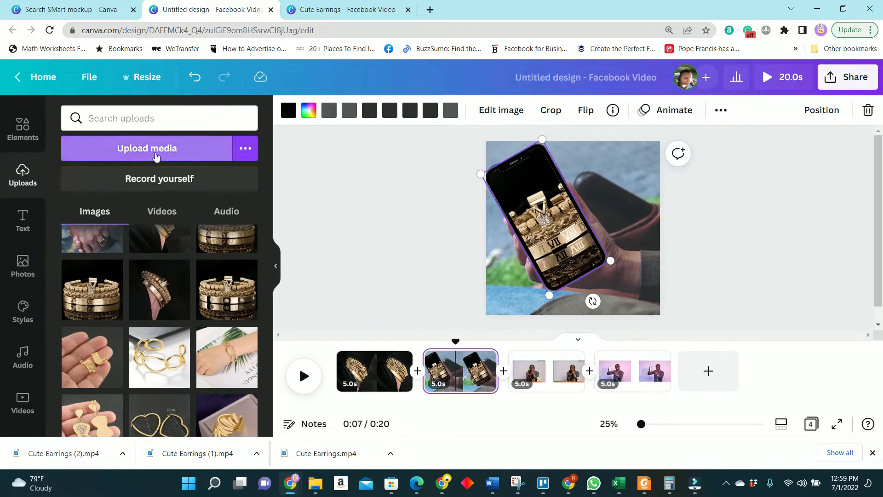
Step: Upload four bracelet images from Downloads: luxury-couples-bracelet-roman-royal-char_description-4, hot-4-pcs-set-classical-handmade-braiding_main-2, and luxury-micro-pave-cz-crown-roman-royal-c_main-4 and main-0
click(154, 154)
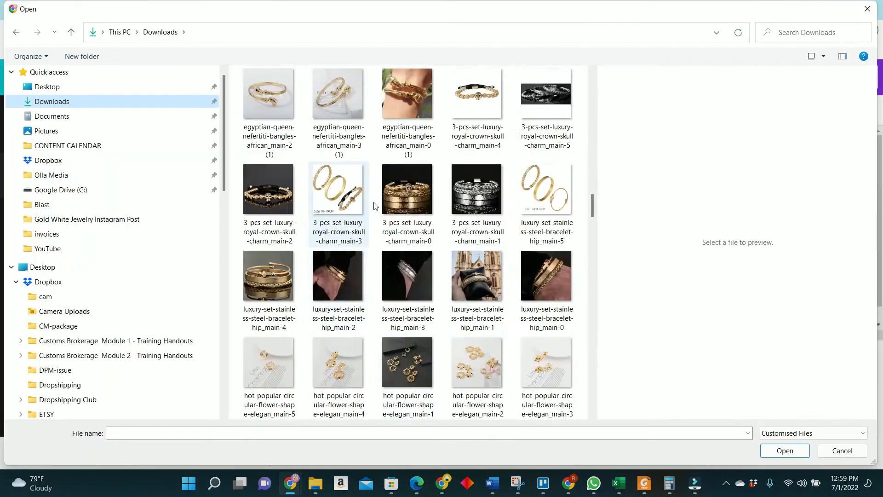
scroll(374, 205, down, 20)
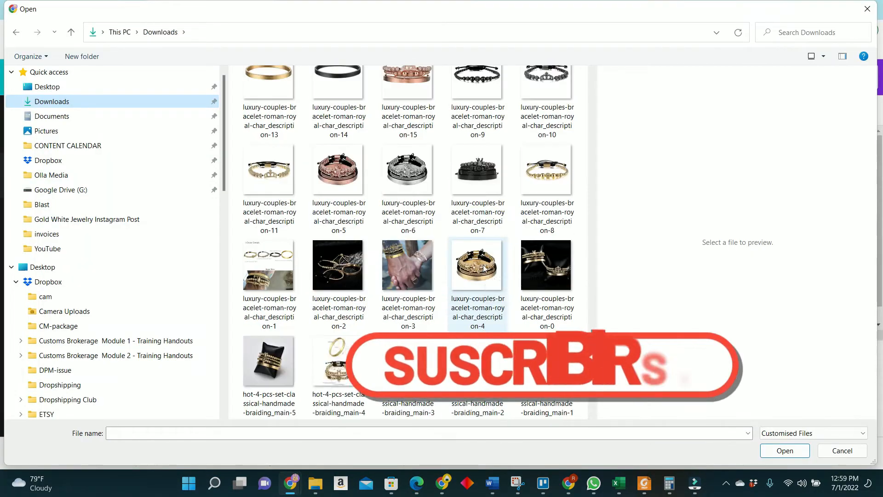
click(480, 363)
ctrl+click(478, 275)
scroll(405, 230, down, 5)
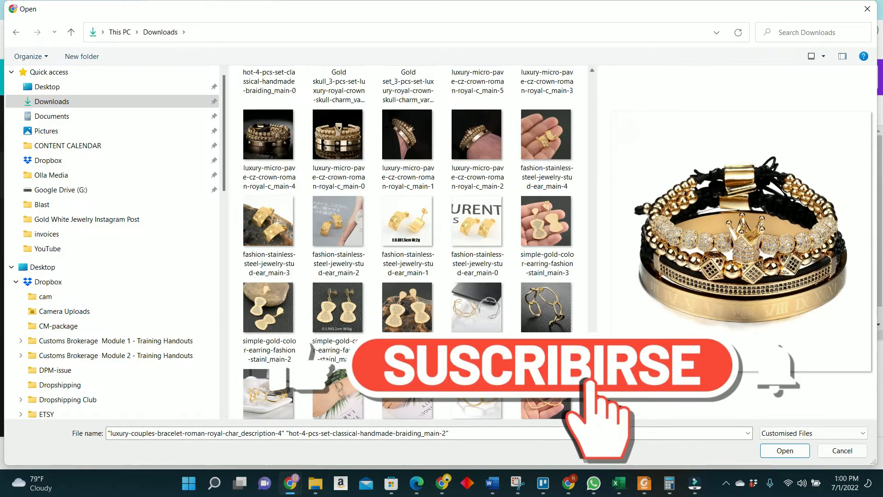
ctrl+click(269, 141)
ctrl+click(344, 145)
click(784, 450)
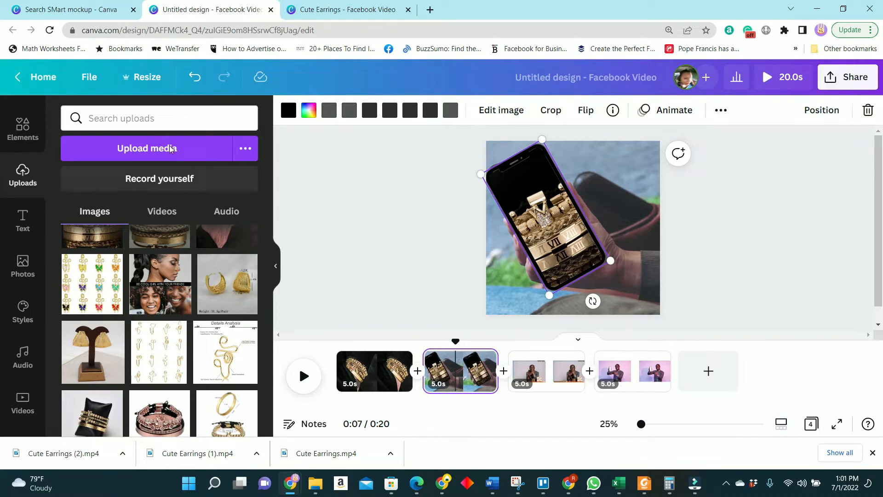
Step: Duplicate page 2 with its phone mockup and bring the newly uploaded bracelet images into view
right_click(565, 239)
click(533, 197)
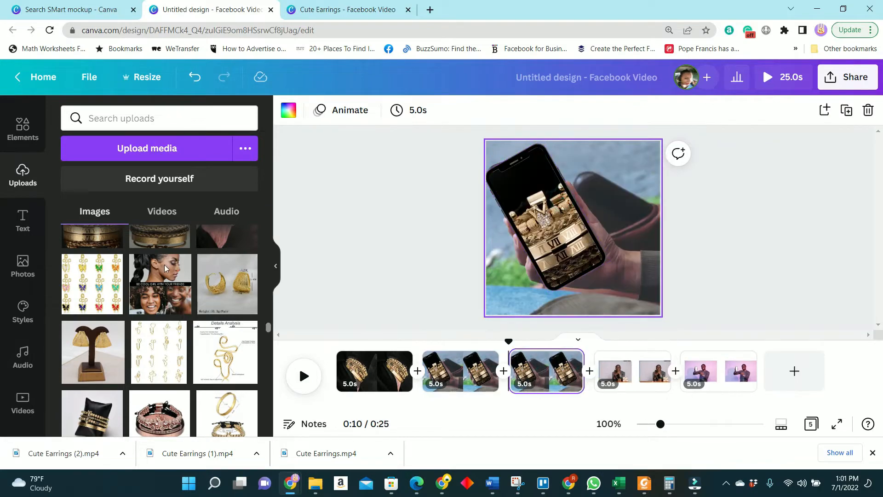
scroll(269, 299, up, 5)
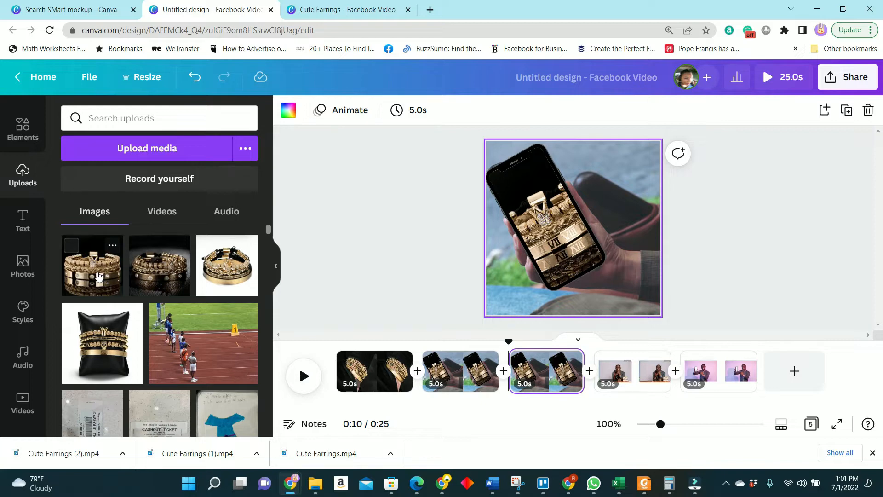
Step: Fill the phone frame on page 3 with the uploaded stacked gold bracelet image that has a black background
drag(94, 275, 559, 241)
double_click(558, 241)
click(747, 239)
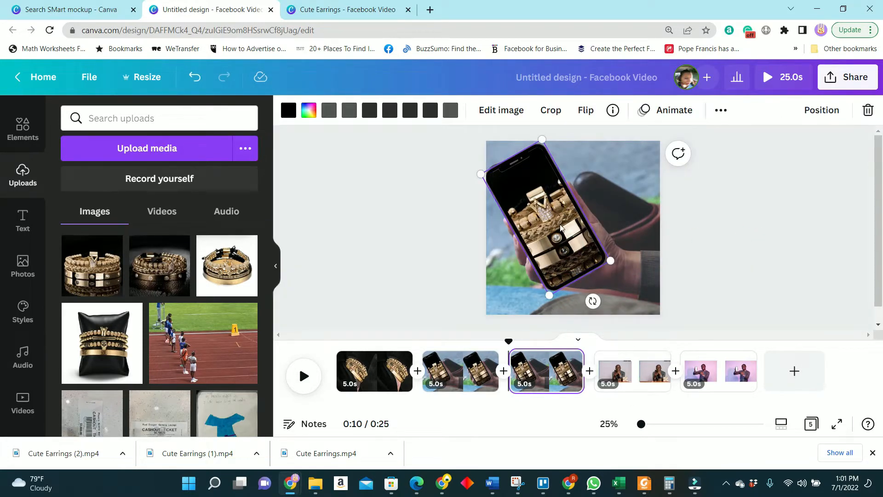
click(227, 269)
key(ctrl+z)
Step: Duplicate page 3 and fill the phone frame on the copy with the image of bracelets on a black cushion
click(542, 379)
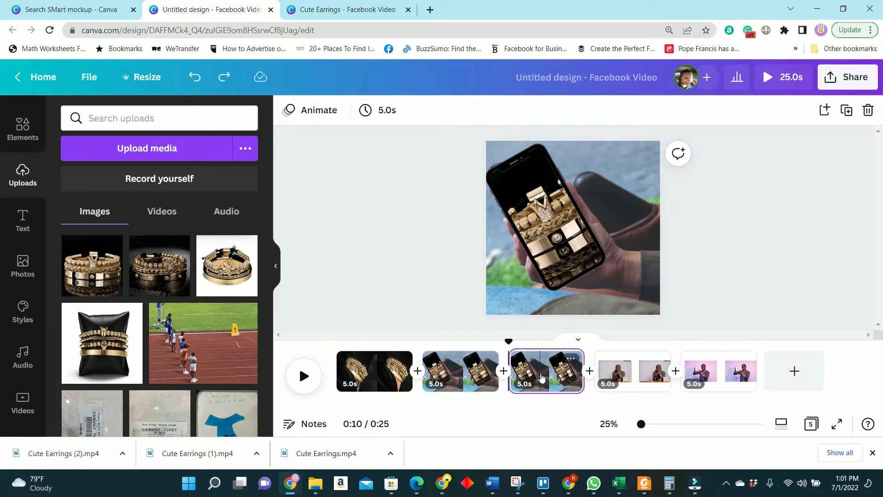
click(574, 358)
click(611, 257)
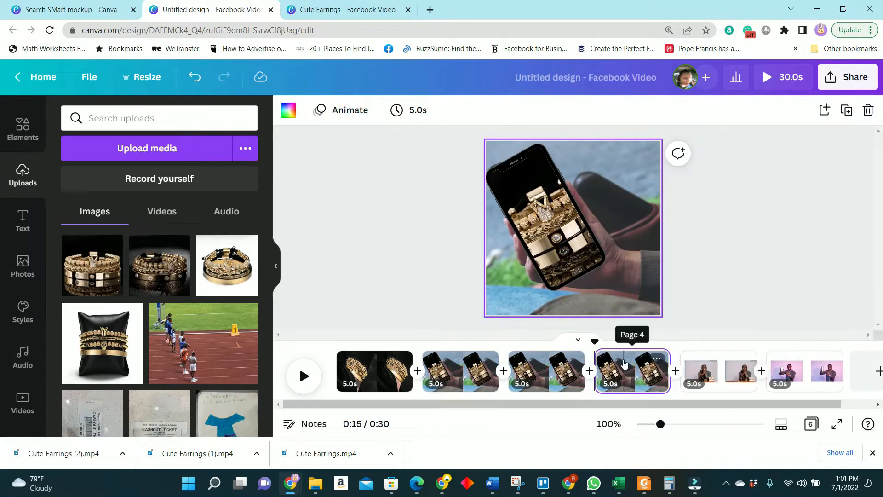
click(623, 362)
double_click(606, 223)
click(835, 245)
click(414, 271)
drag(94, 312, 580, 238)
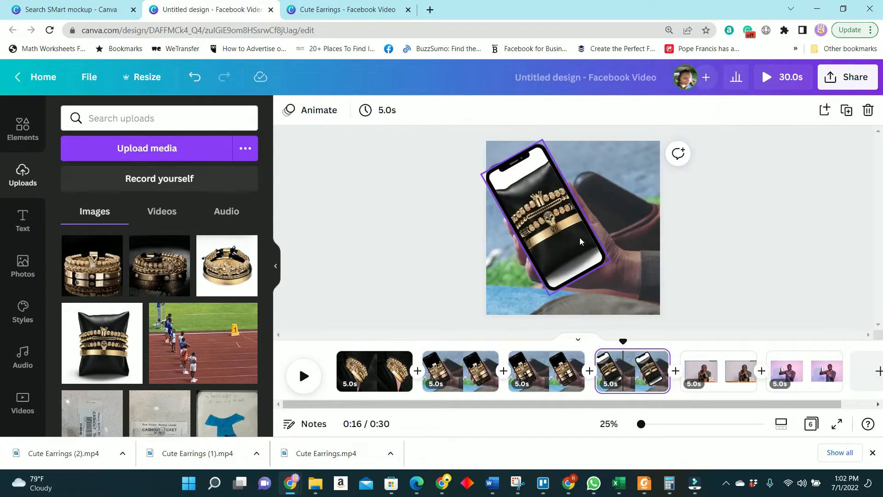
Step: Duplicate page 4 and fill the new page's phone frame with the crown bracelet image on a white background
click(656, 360)
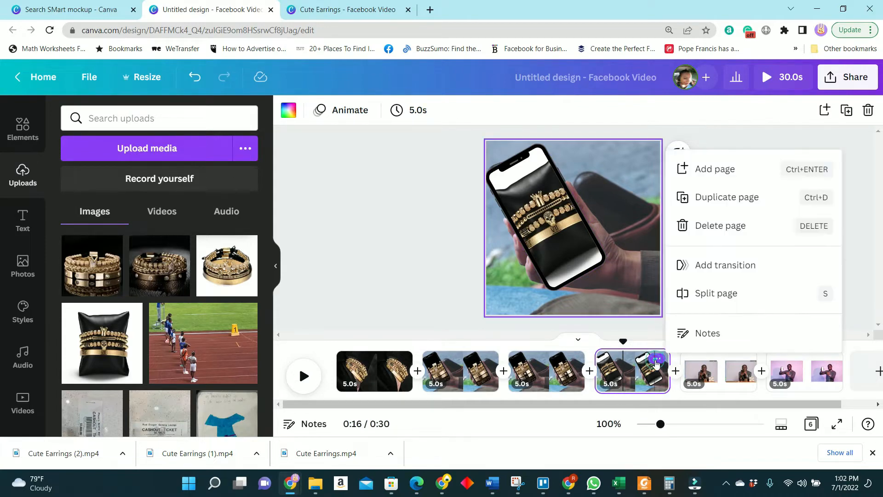
click(730, 198)
click(731, 377)
drag(226, 265, 554, 228)
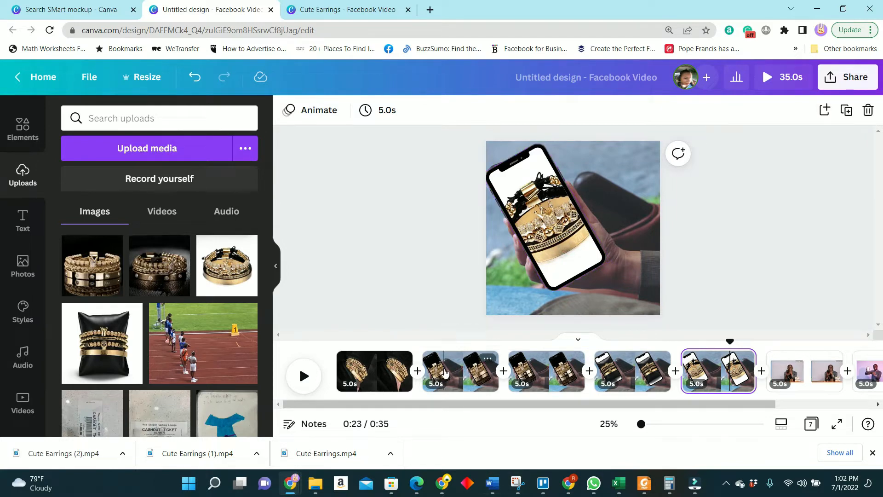
Step: Add a Dissolve transition between the bracelet photo on page 1 and the phone mockup on page 2
click(384, 377)
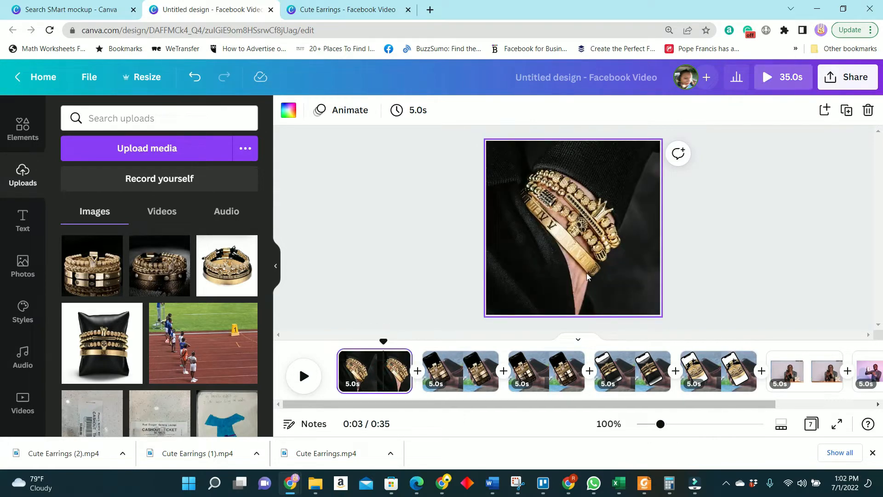
click(461, 368)
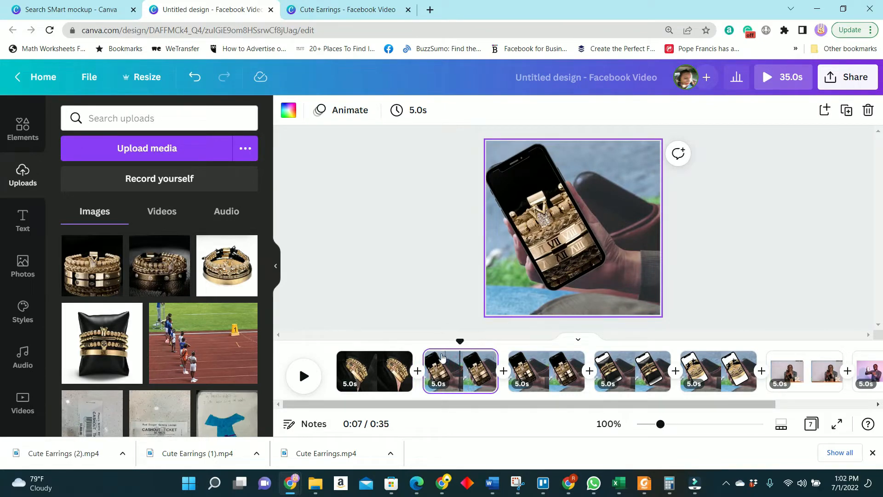
click(416, 380)
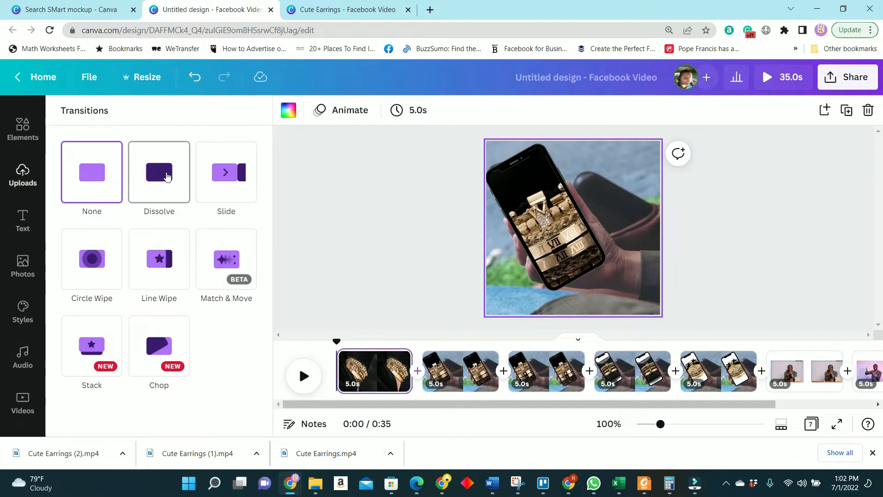
click(167, 176)
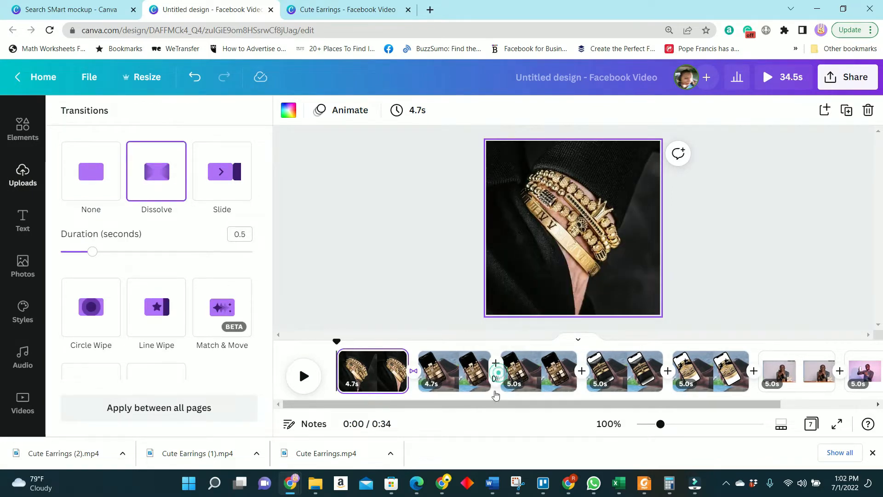
Step: Add Dissolve transitions between each pair of neighbouring pages from page 2 through page 6
click(495, 382)
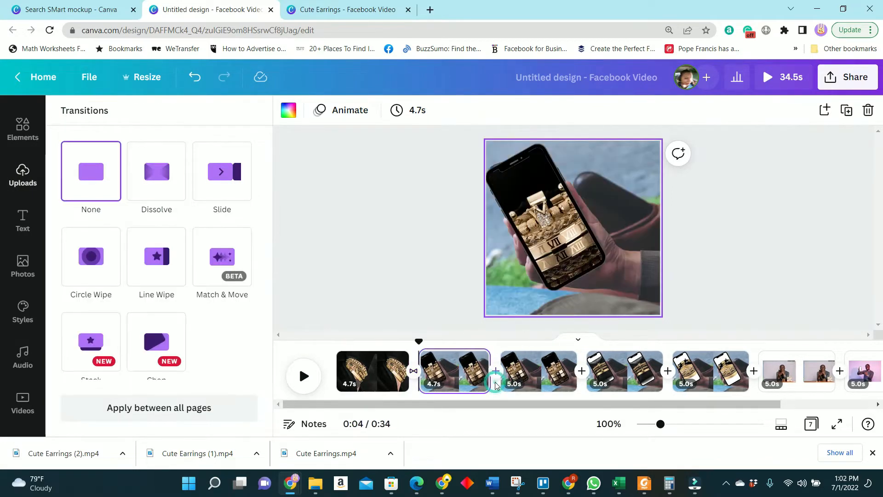
click(581, 381)
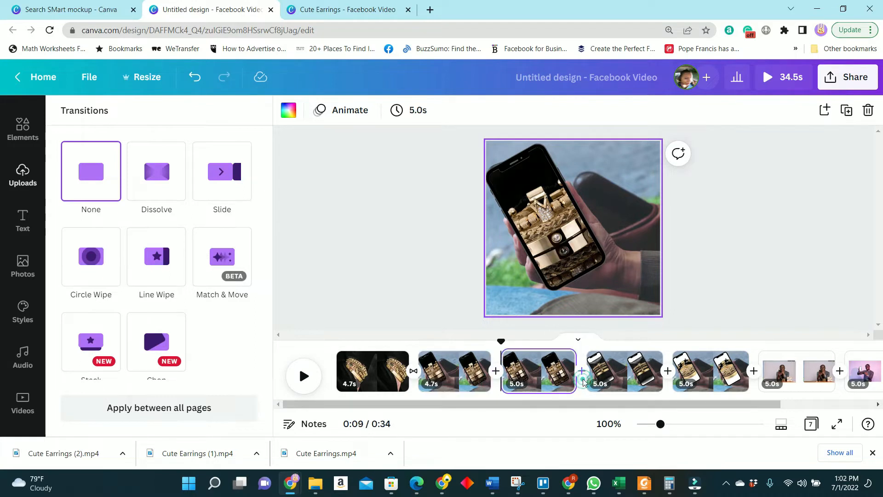
click(668, 369)
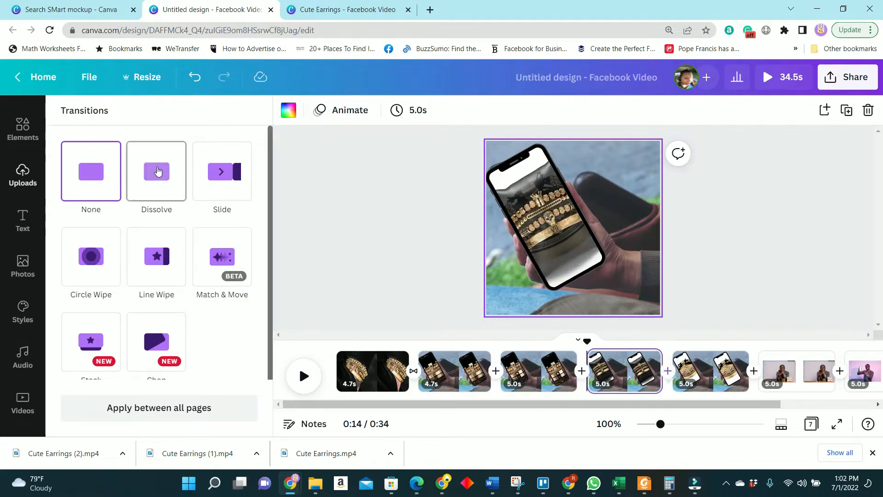
click(157, 171)
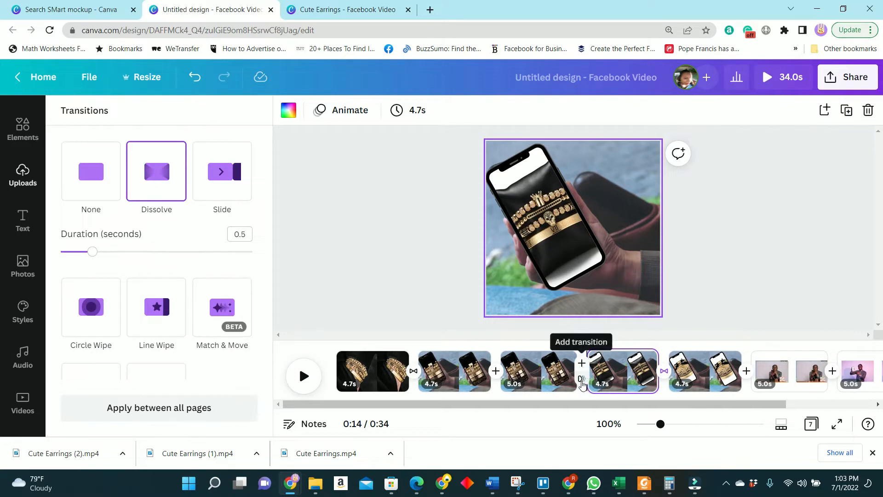
click(581, 378)
click(138, 150)
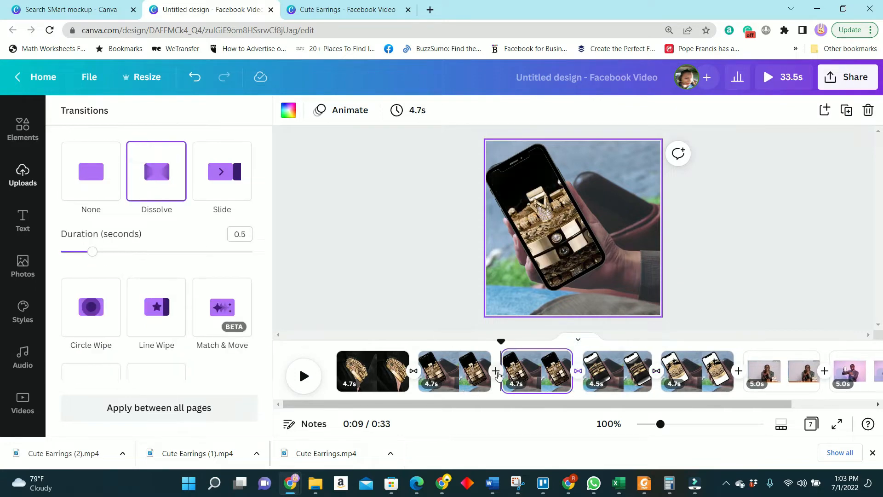
click(495, 371)
click(161, 173)
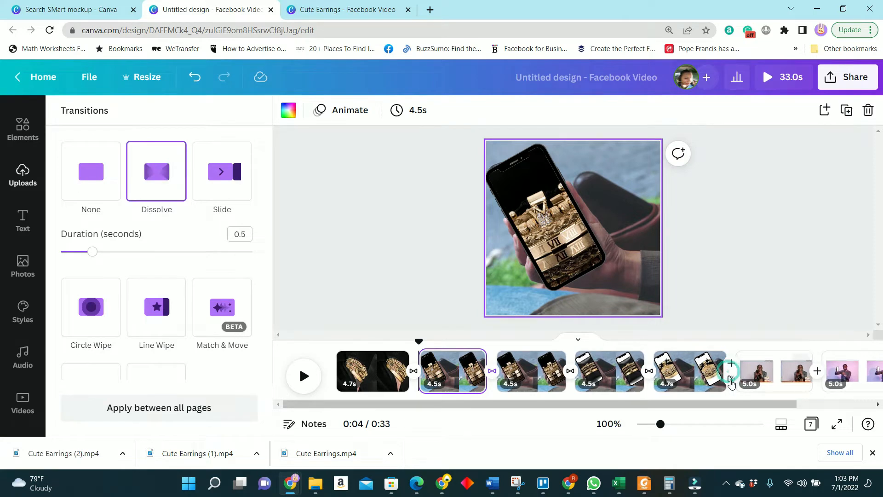
click(730, 374)
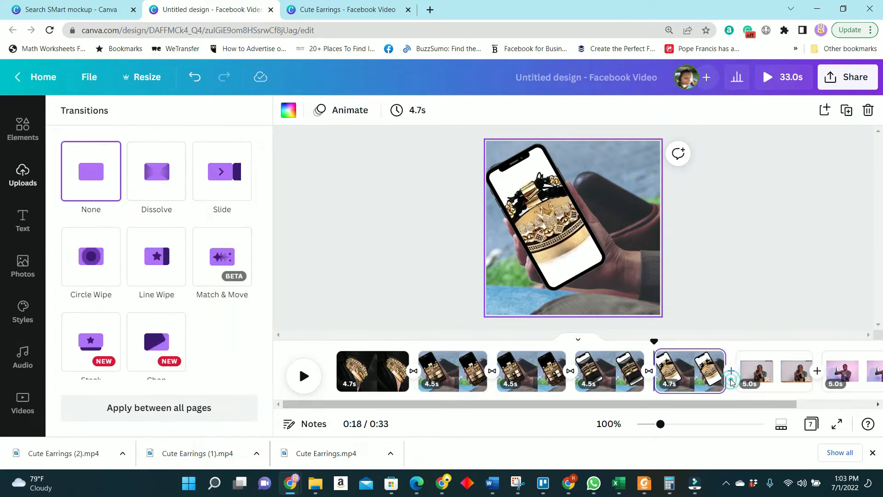
click(159, 165)
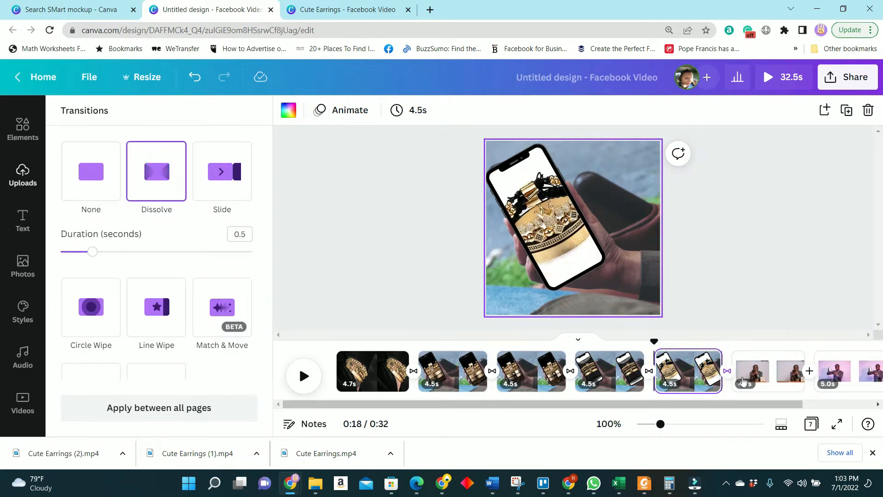
Step: Move the laughing man's photo on page 6 aside and delete the blank phone photo hidden behind it
click(772, 376)
click(576, 253)
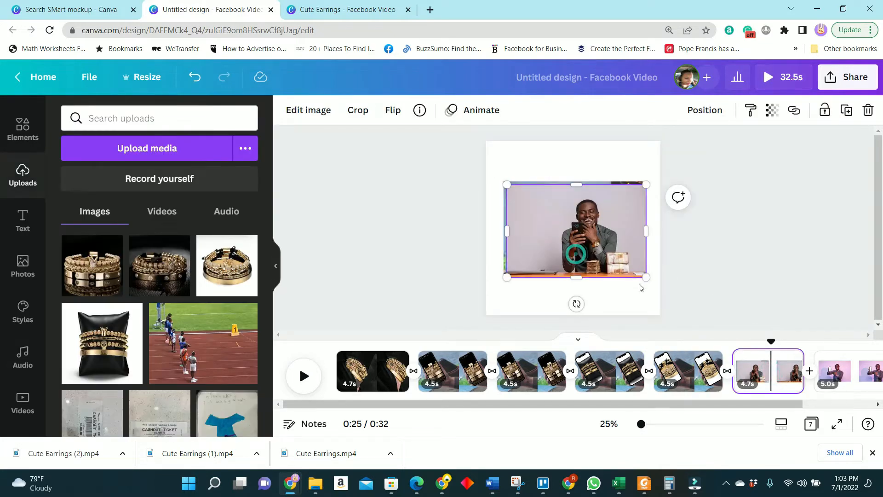
drag(576, 184, 578, 222)
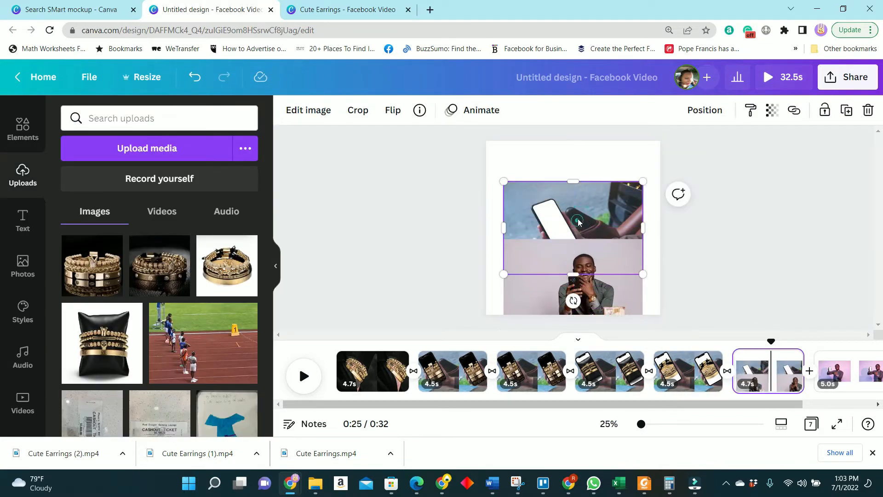
key(Delete)
Step: Enlarge the laughing man's photo to cover all of page 6, positioning him toward the right side of the frame
click(576, 263)
drag(504, 238, 304, 121)
drag(533, 215, 604, 207)
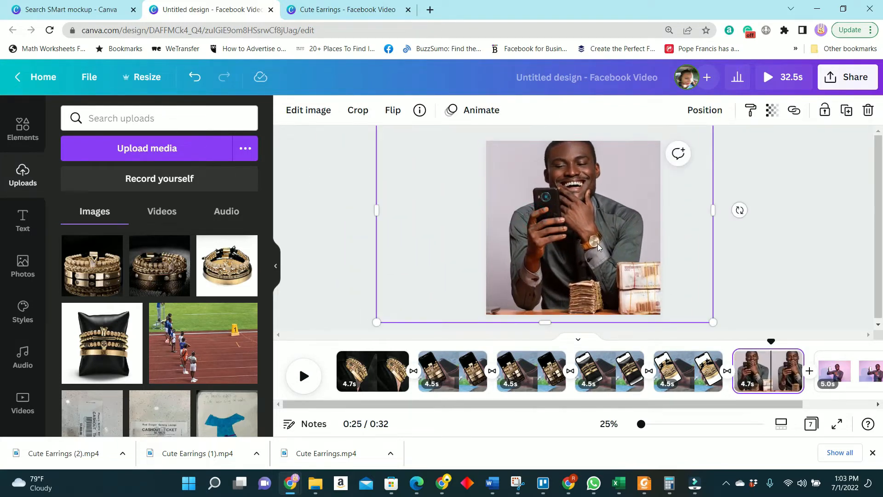
drag(714, 323, 767, 370)
drag(594, 243, 616, 251)
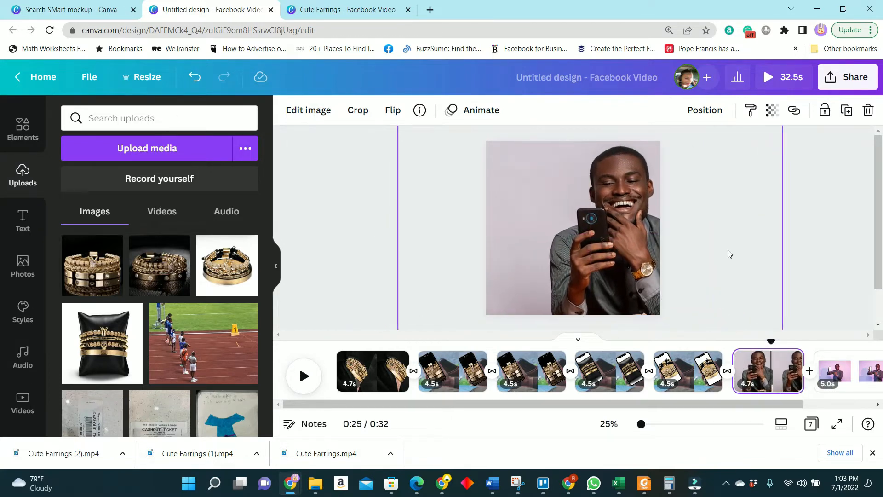
click(814, 256)
Step: Enlarge the photo on page 7 to fill the page and reposition it so the blank phone and the man's face show
drag(788, 404, 821, 405)
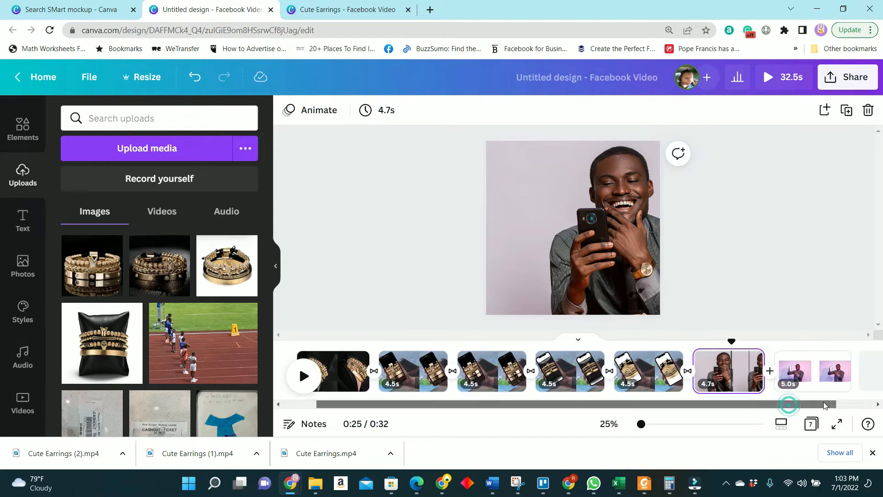
click(819, 365)
click(578, 199)
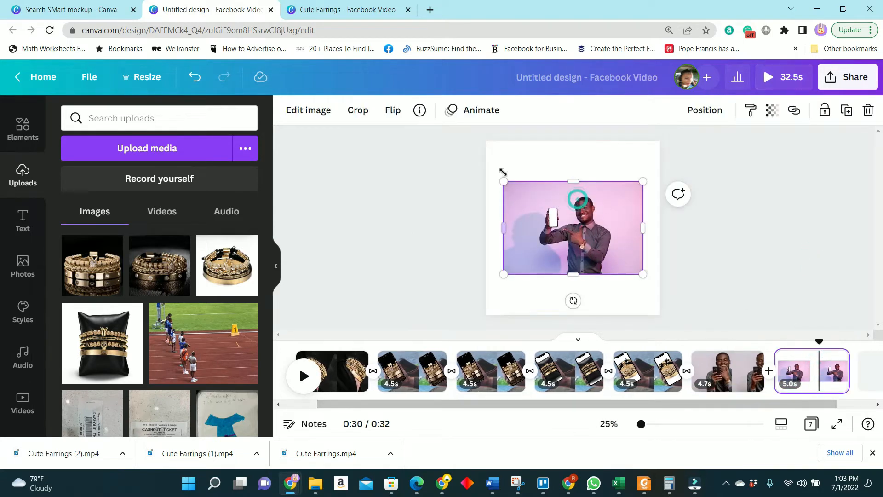
drag(503, 182, 294, 92)
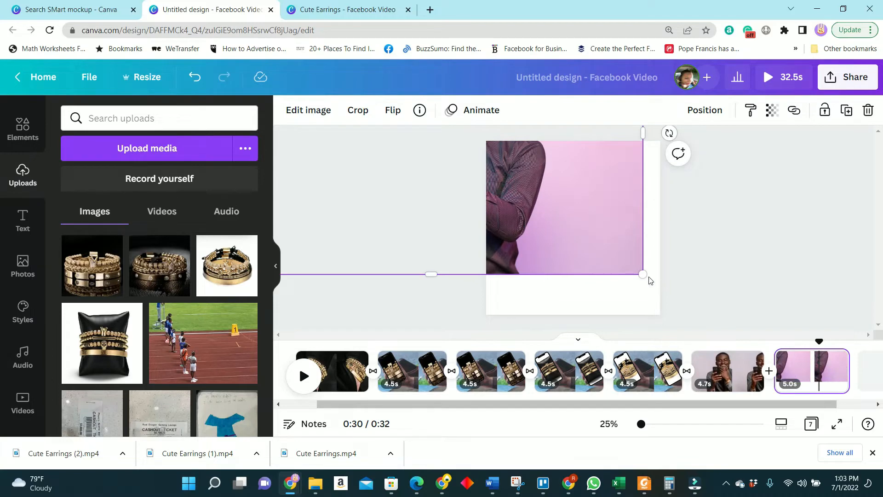
drag(642, 274, 770, 401)
drag(574, 256, 670, 346)
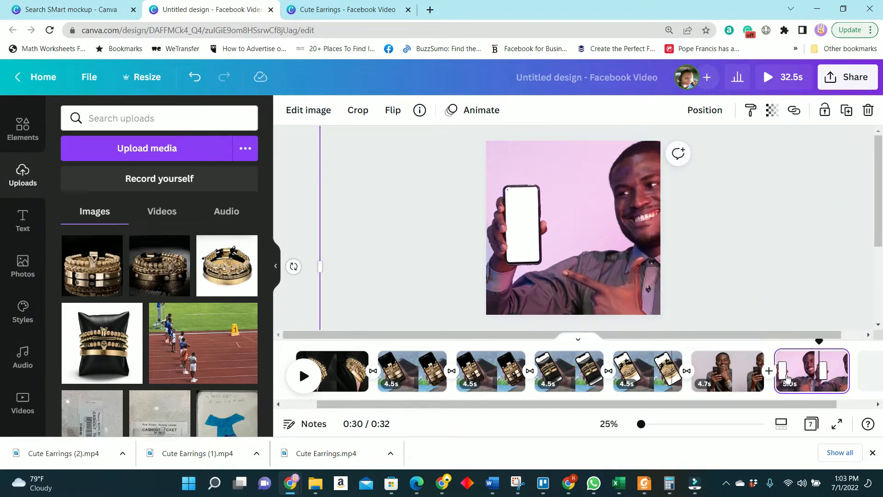
Step: Add a heading to page 7, enlarge it to about size 122 and place it above the blank phone
click(741, 378)
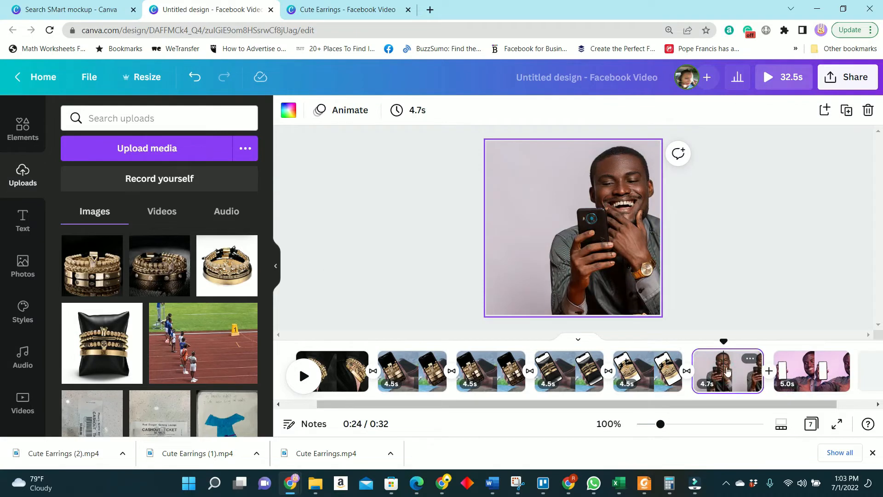
click(791, 370)
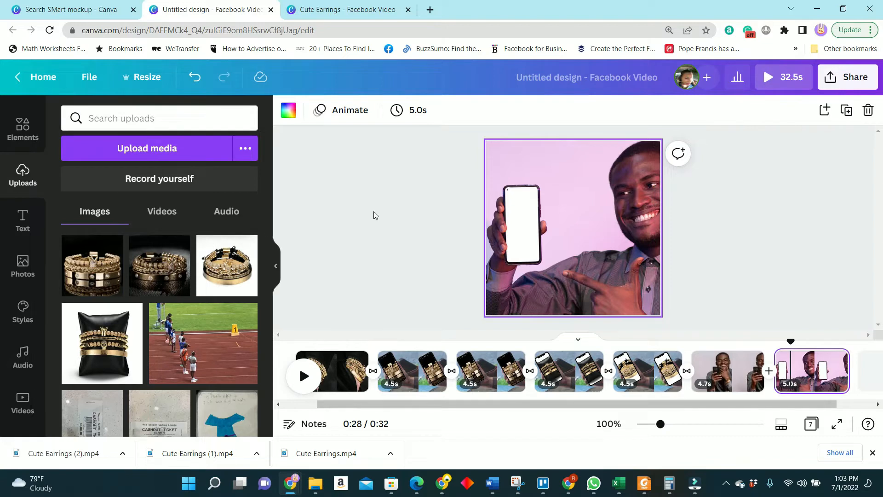
click(27, 219)
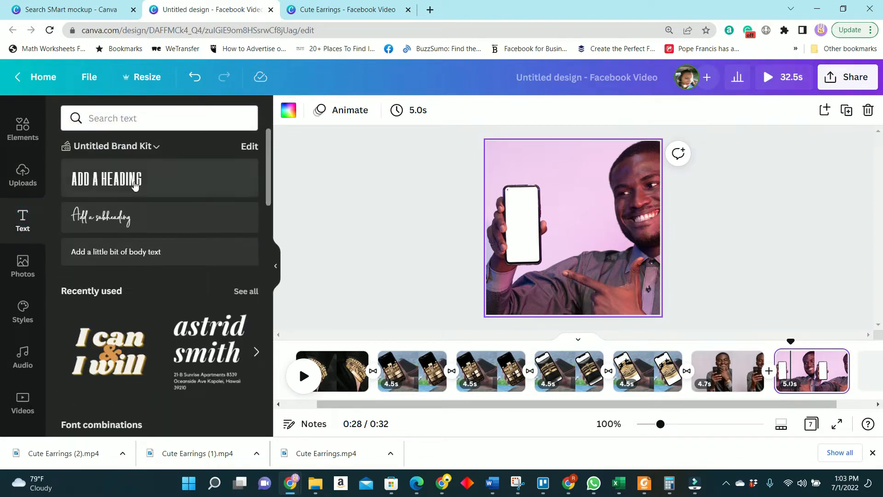
click(144, 184)
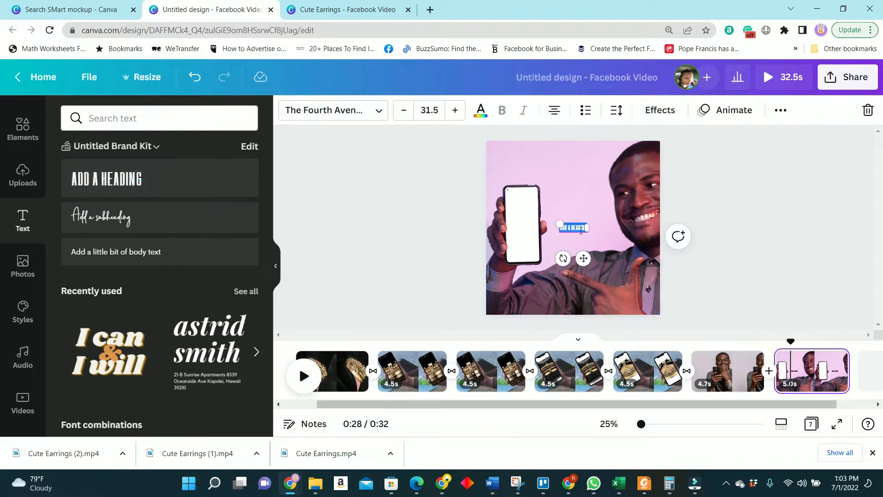
drag(555, 224, 480, 201)
click(523, 218)
click(616, 244)
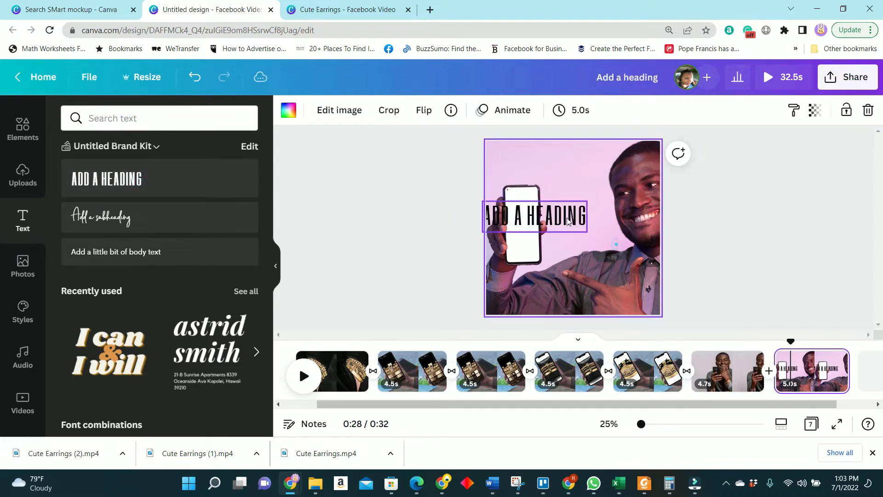
drag(550, 215, 571, 160)
Step: Try JUST ORDERED as the wording of the page 7 heading and clear it again
double_click(572, 160)
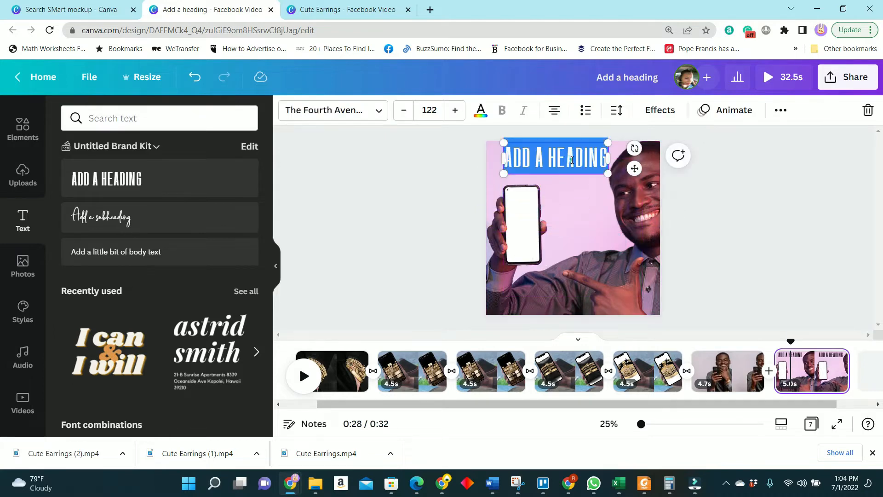
text(JUST)
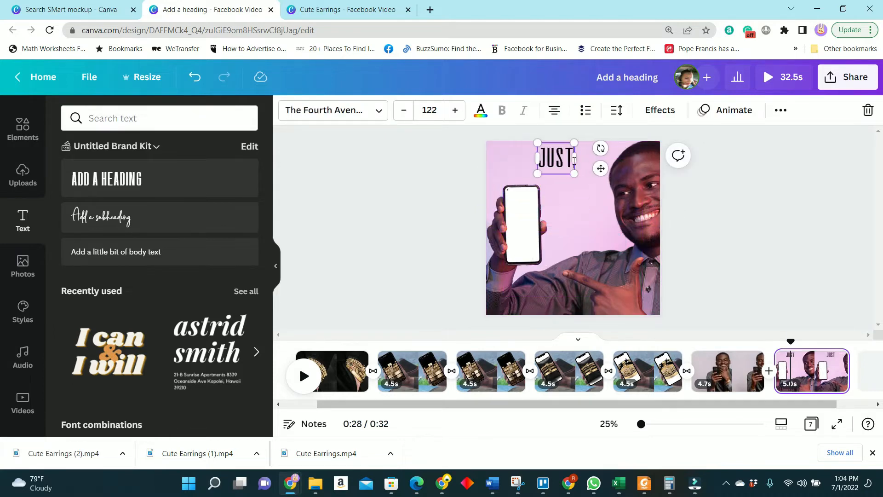
text( ORDERED)
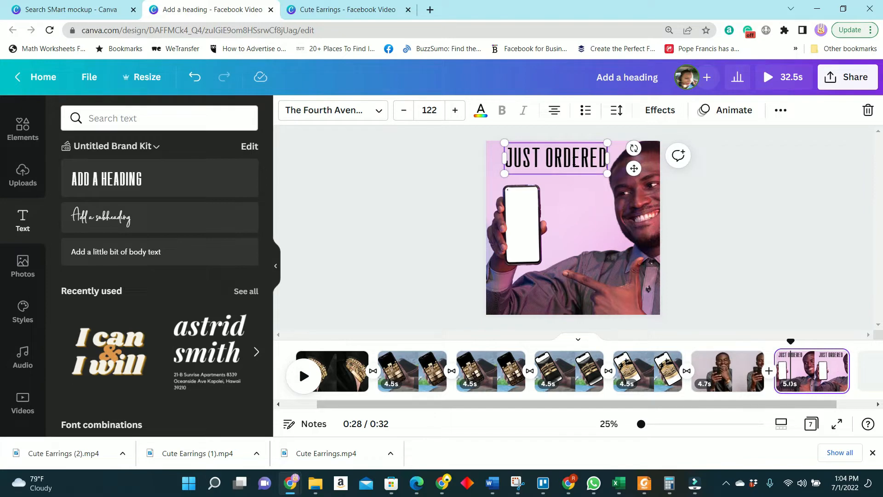
text( M)
key(BackSpace)
key(BackSpace)
key(BackSpace)
key(BackSpace)
key(BackSpace)
key(BackSpace)
key(BackSpace)
key(BackSpace)
key(BackSpace)
key(BackSpace)
key(BackSpace)
key(BackSpace)
key(BackSpace)
key(BackSpace)
Step: Enter ORDER YOURS NOW! as the wording of the page 7 heading
text(ORDER)
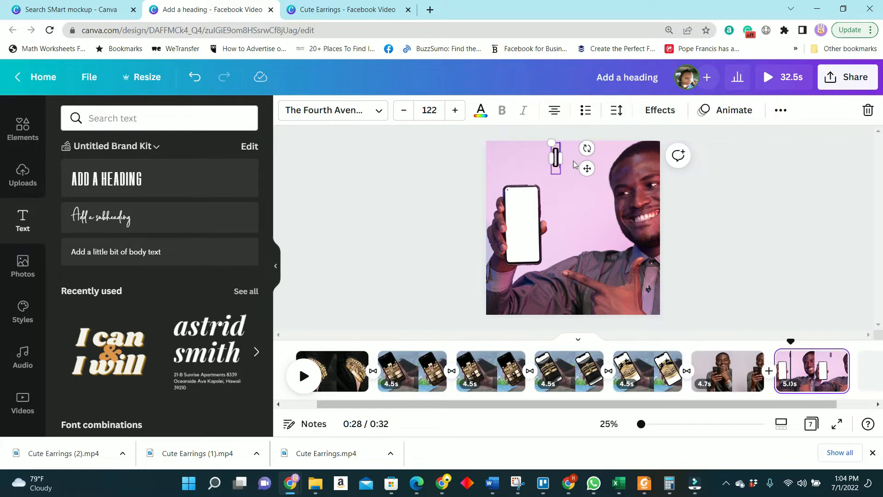
text( YOU)
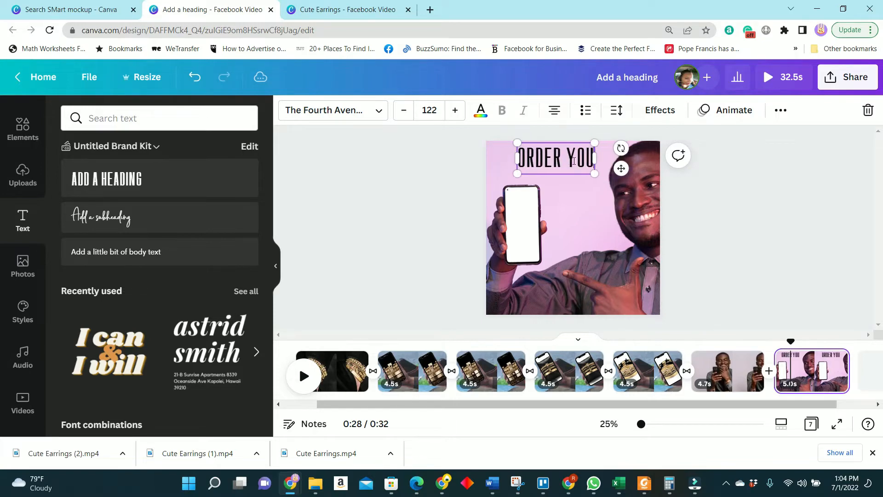
text(RS NOW)
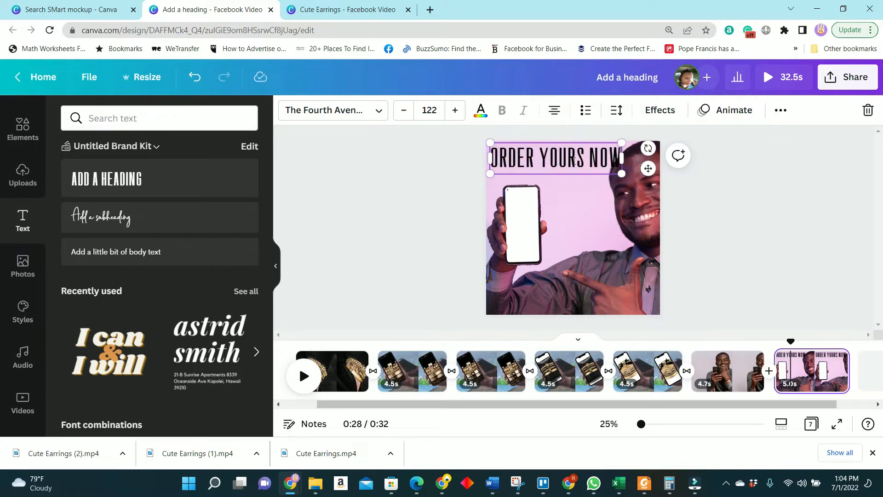
text(!)
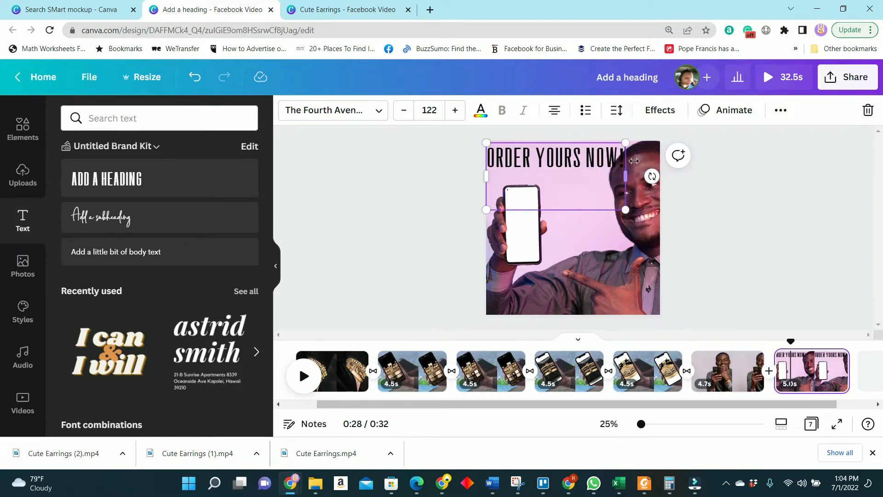
click(703, 195)
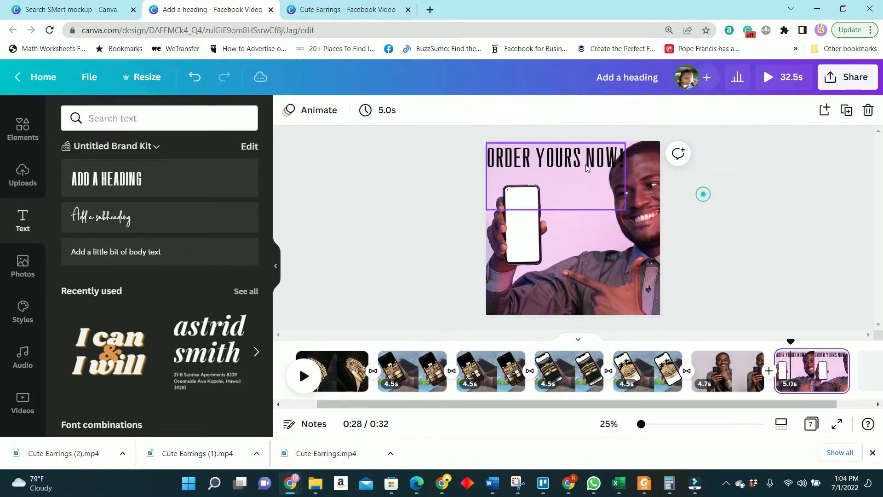
Step: Reduce the ORDER YOURS NOW! heading to about size 106 and shift it slightly inward from the page's upper-left corner
click(622, 203)
drag(624, 209, 607, 200)
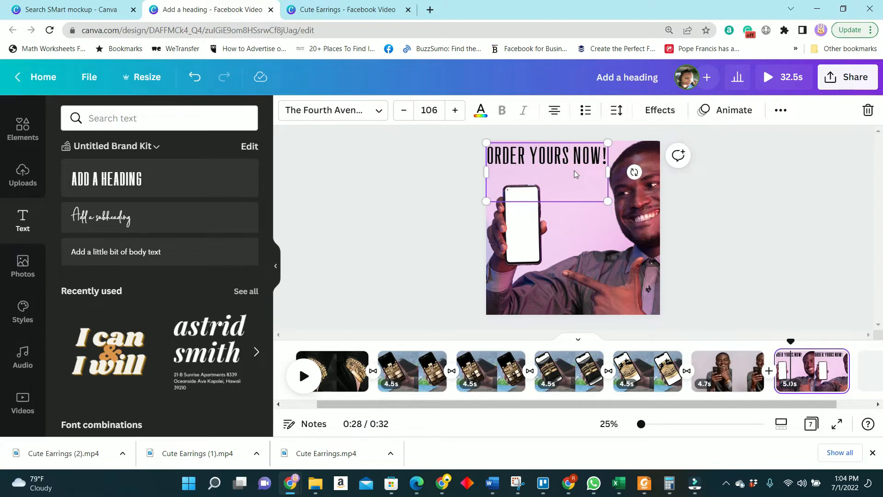
drag(571, 159, 579, 163)
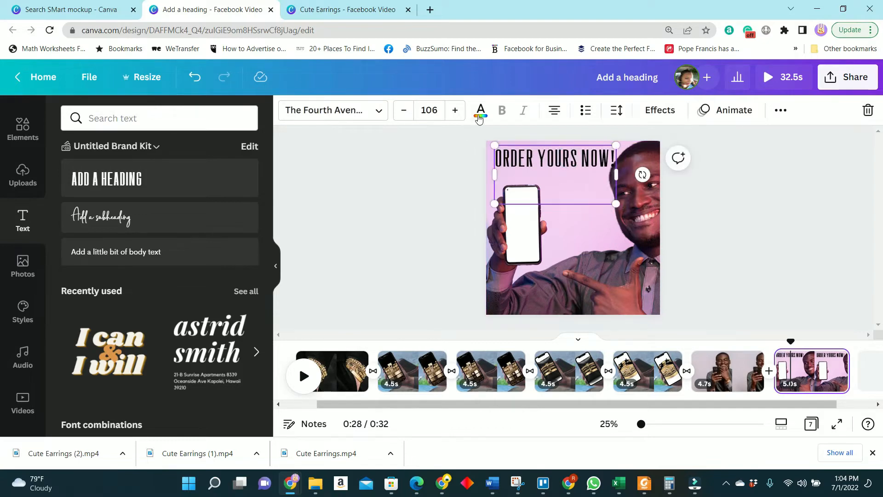
Step: Color the ORDER YOURS NOW! heading with the red from the Mitchell's Pharmacy palette and apply the Background text effect
click(481, 111)
click(210, 338)
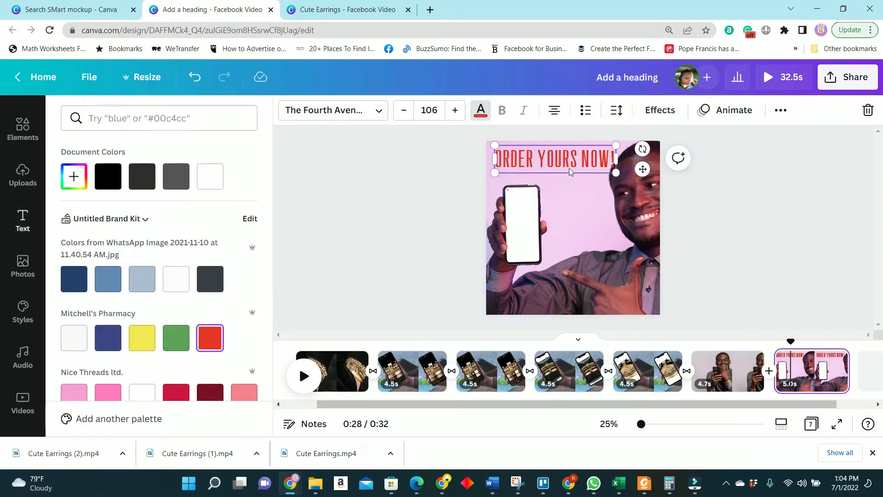
click(480, 119)
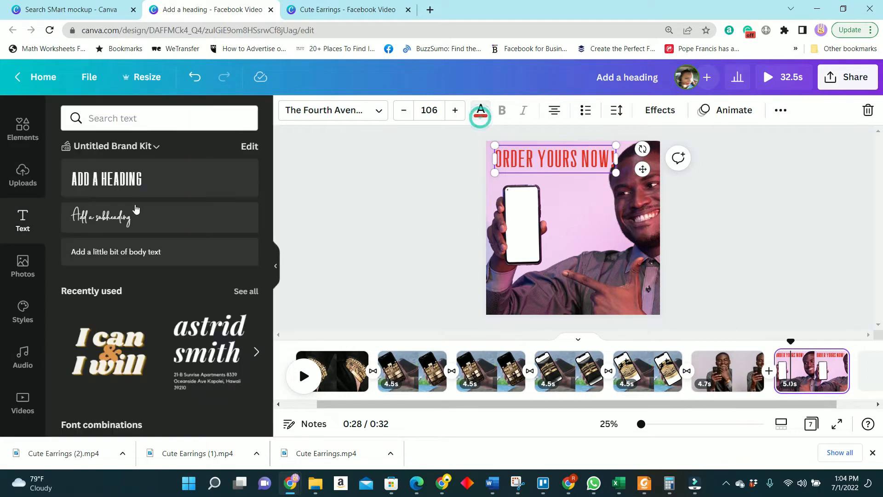
click(659, 111)
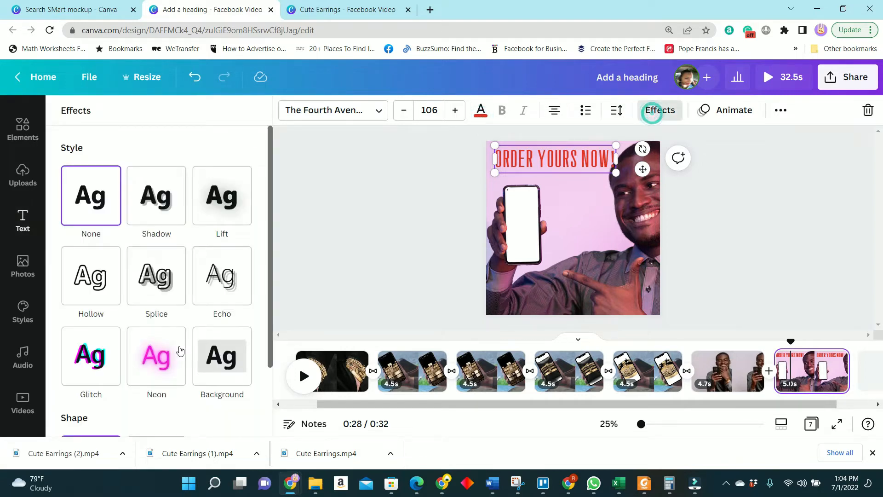
click(224, 360)
click(737, 242)
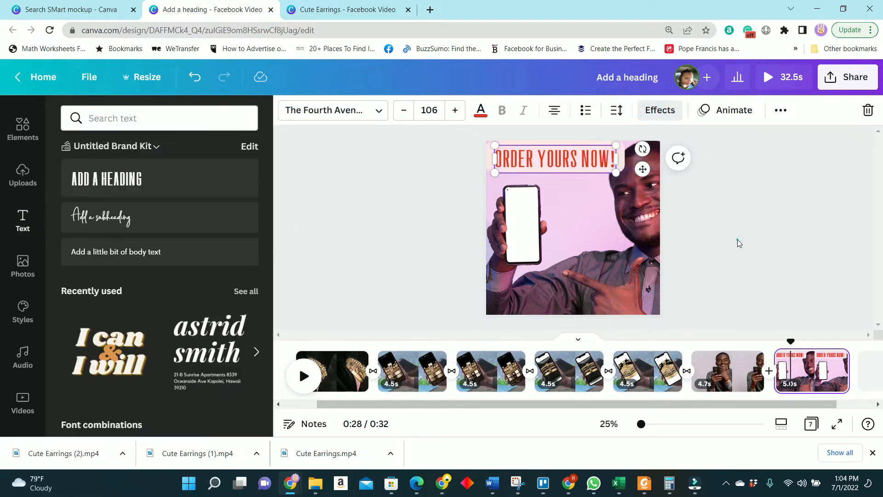
click(782, 229)
Step: Apply the Pan animation to the ORDER YOURS NOW! heading on page 7
click(597, 167)
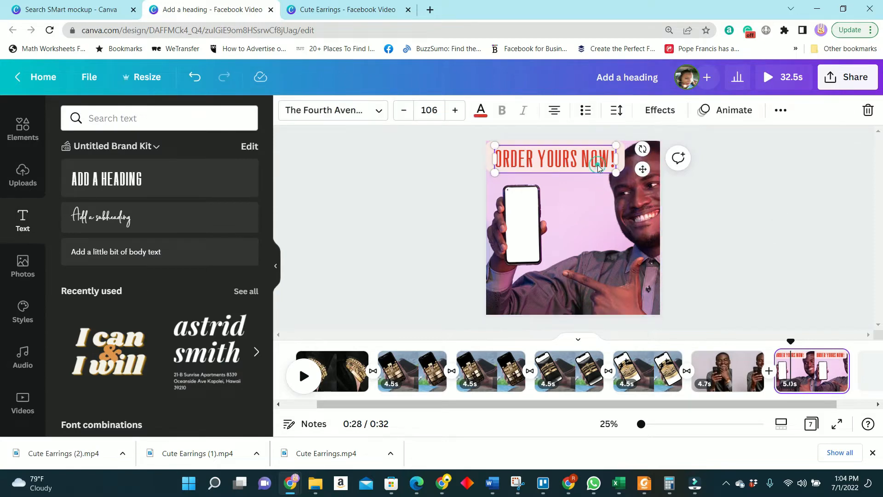
click(662, 110)
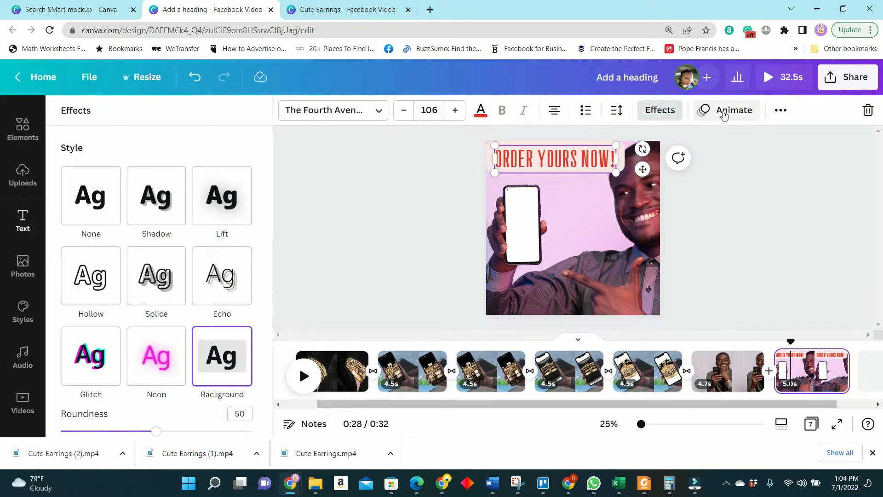
click(723, 112)
click(169, 199)
click(533, 232)
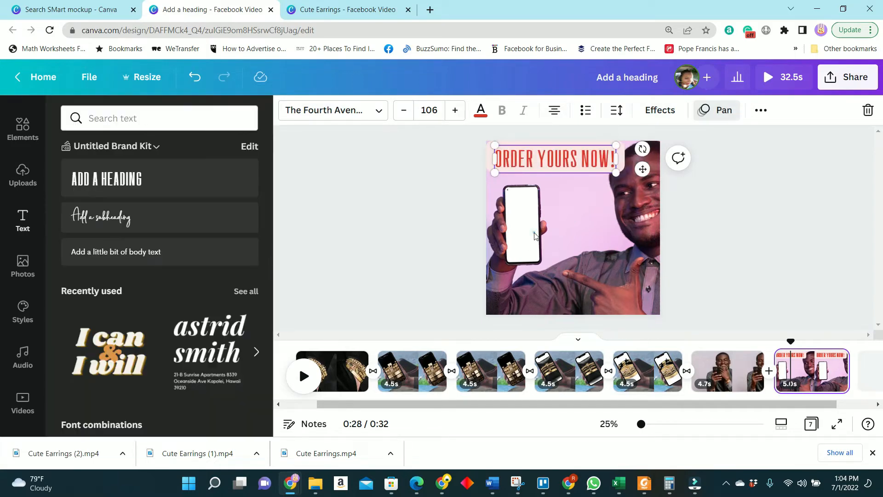
Step: Add a smartphone frame over the blank phone in the page 7 photo and enlarge it to reach the man's pointing finger
click(645, 295)
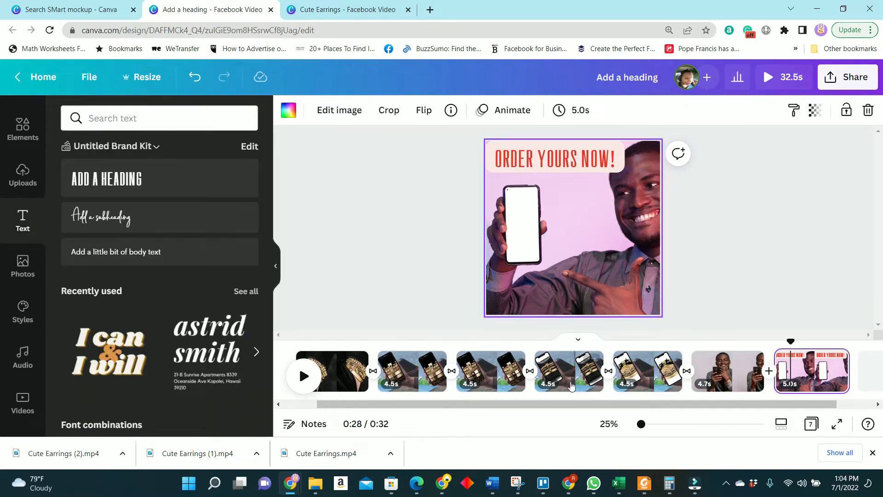
click(21, 126)
click(158, 248)
drag(572, 223, 538, 195)
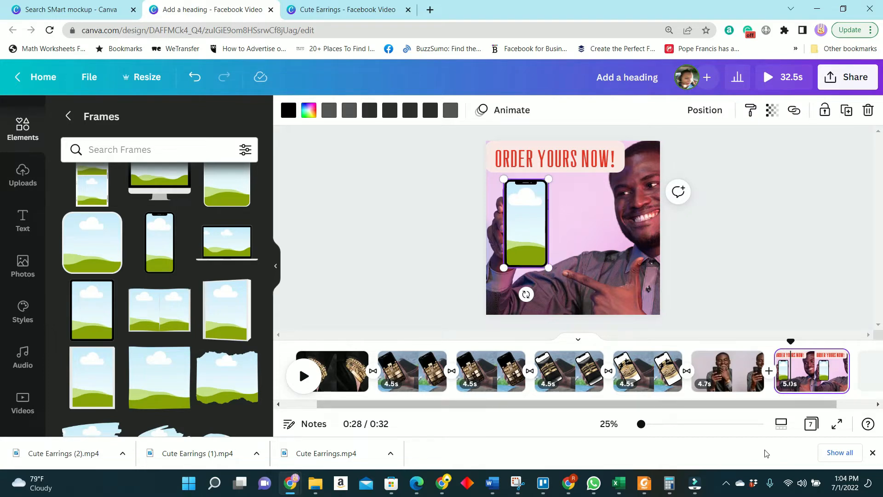
drag(648, 427, 642, 425)
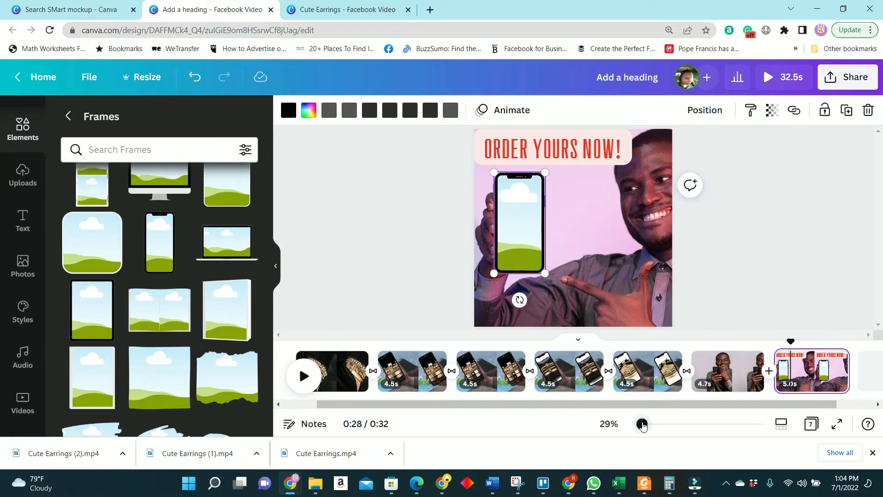
drag(544, 274, 558, 307)
Step: Fill the smartphone frame on page 7 with the uploaded photo of gold bracelets on a black cushion
click(375, 260)
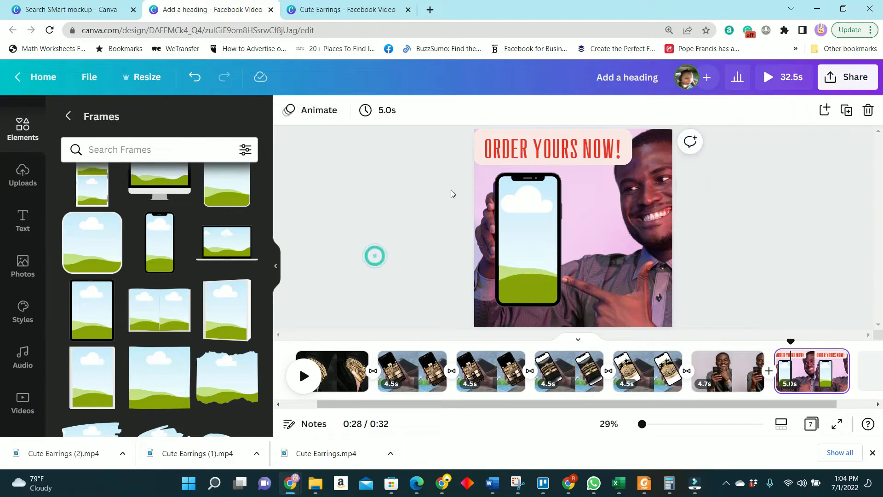
click(22, 183)
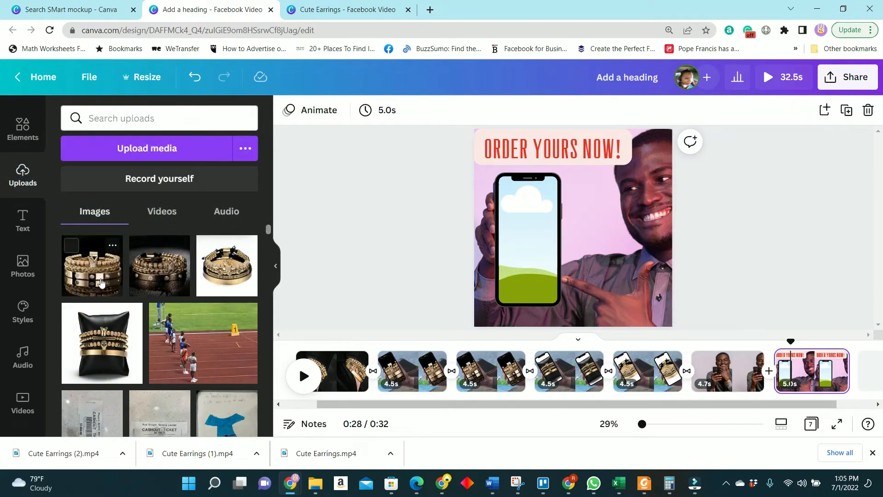
drag(102, 343, 539, 261)
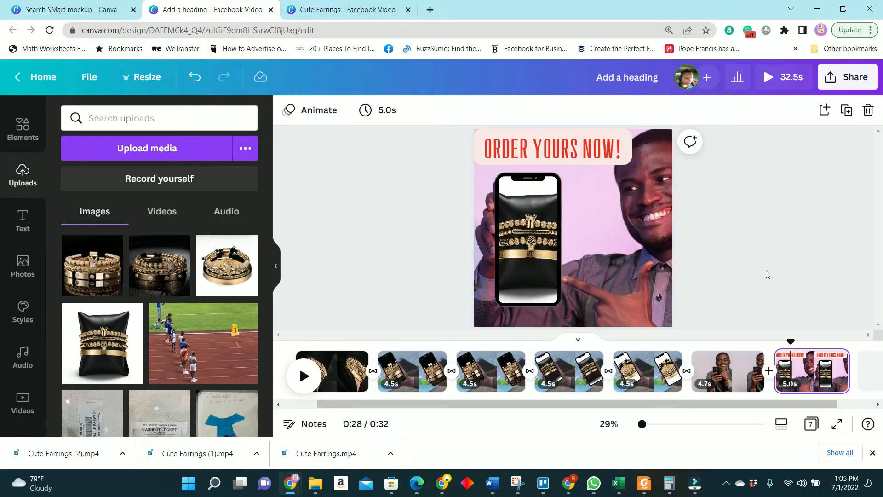
Step: Copy the ORDER YOURS NOW! heading from page 7 onto page 6 with the laughing man
click(723, 371)
click(530, 187)
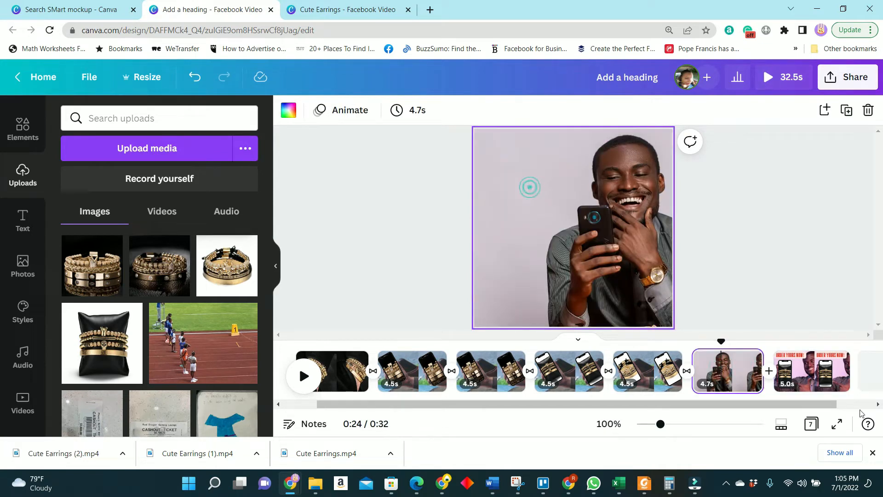
click(805, 376)
click(585, 161)
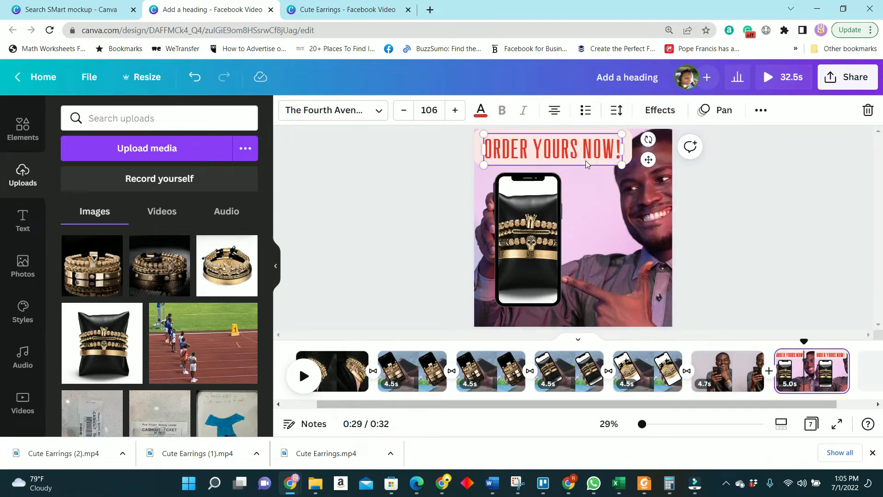
click(705, 364)
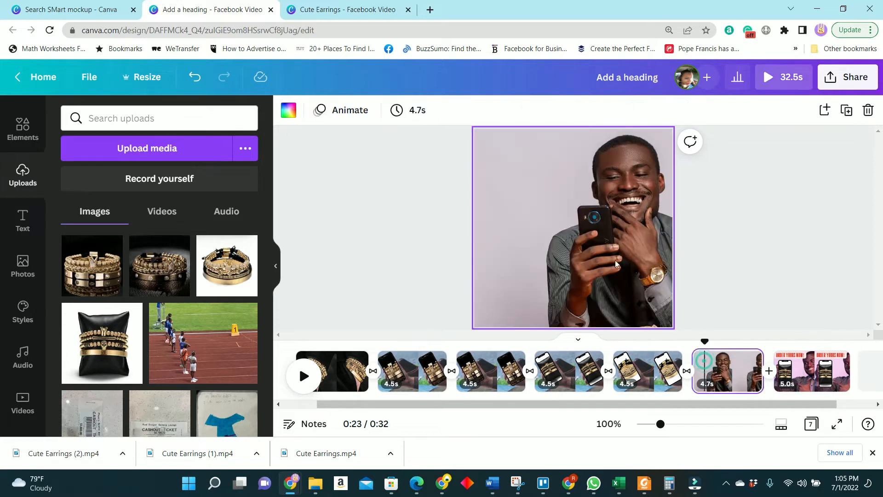
click(528, 186)
key(ctrl+v)
Step: Replace the wording of the copied heading on page 6 with WOW!
double_click(570, 146)
click(570, 145)
triple_click(570, 143)
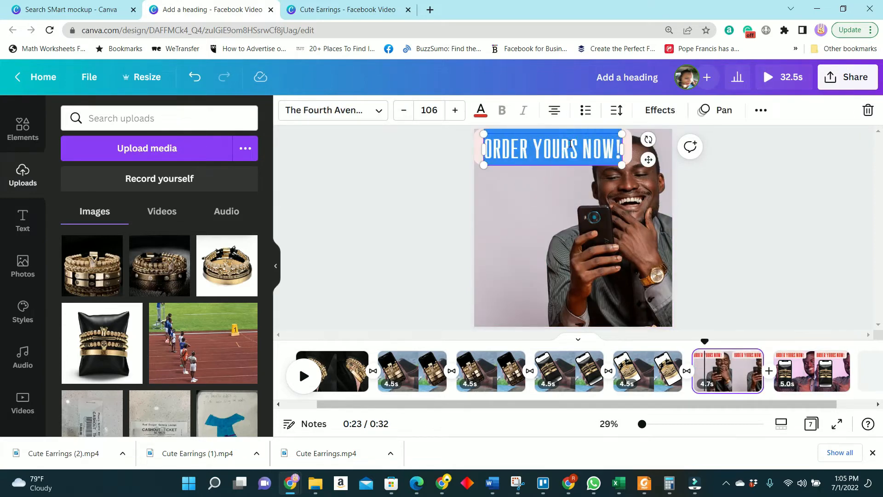
text(WOW!)
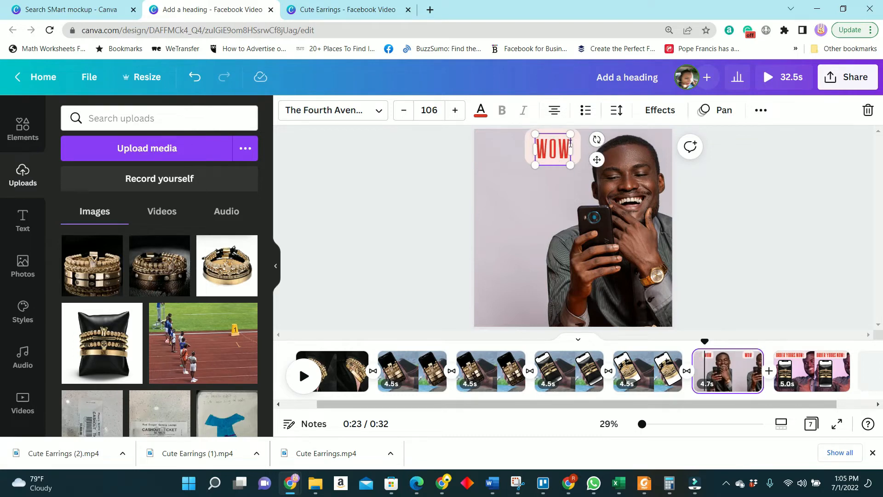
click(782, 193)
Step: Move the WOW! heading to the empty area beside the man's head and enlarge it to about size 186
click(552, 149)
drag(552, 148, 525, 158)
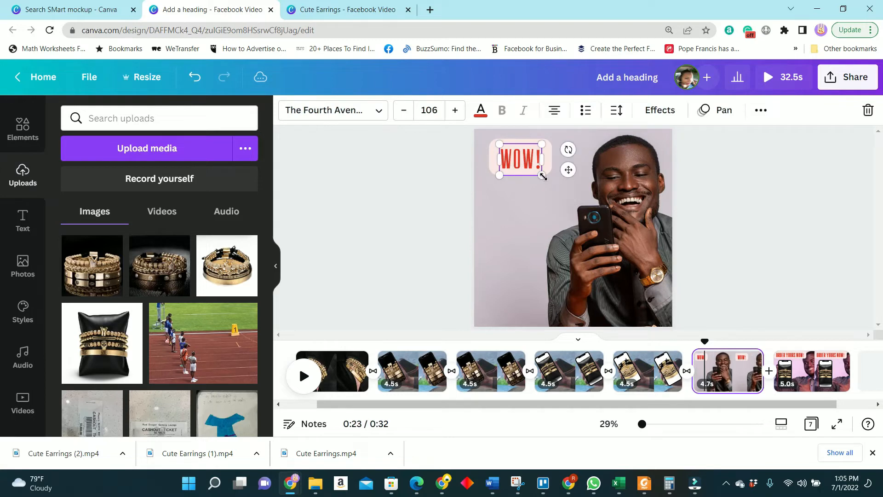
click(547, 198)
click(516, 148)
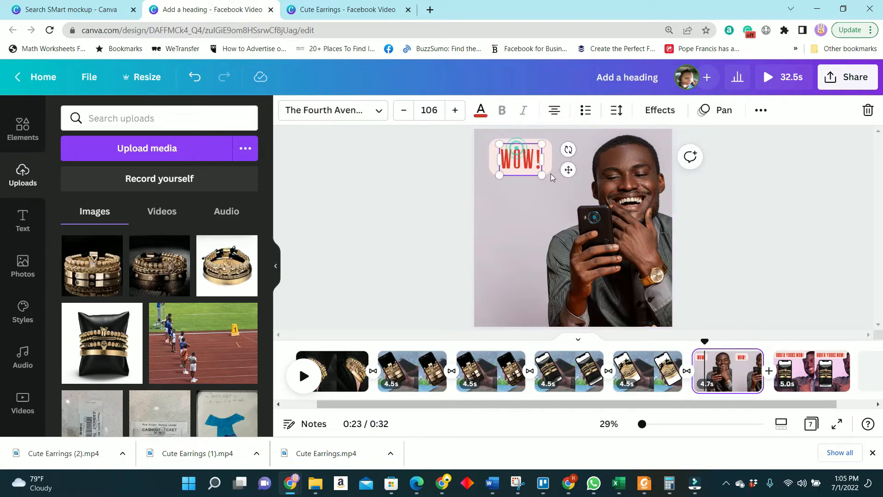
drag(543, 178, 572, 198)
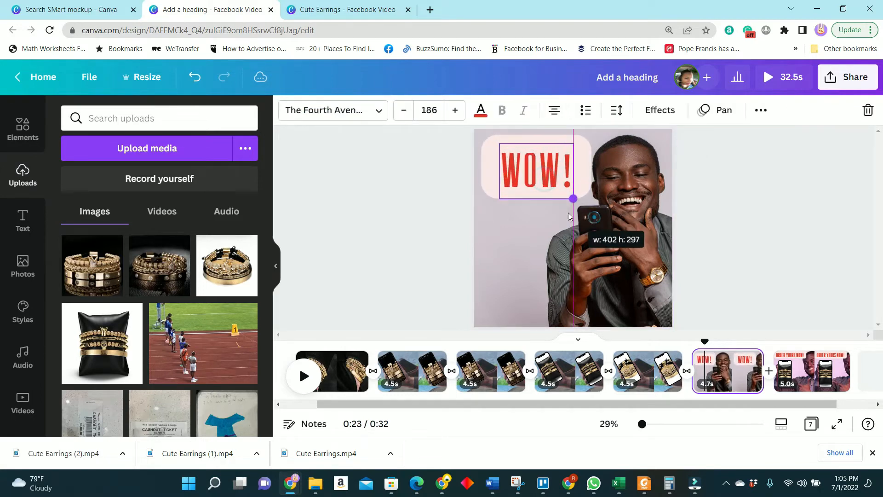
click(726, 218)
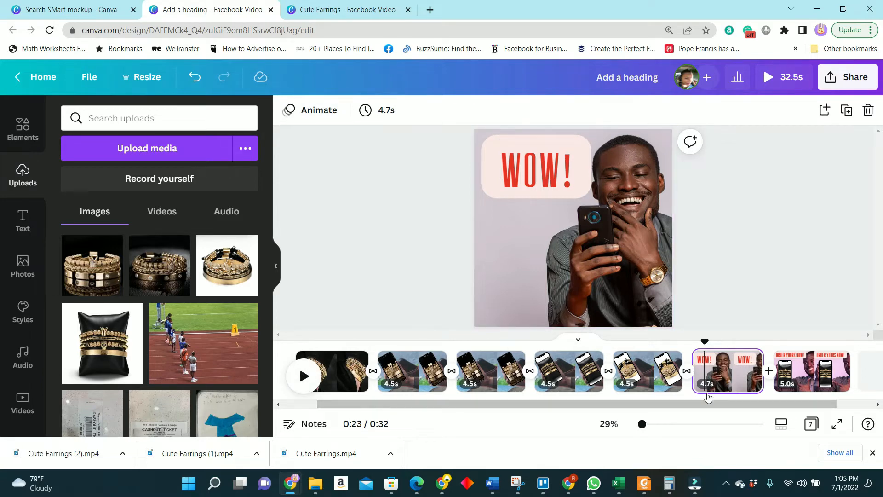
Step: Add a Dissolve transition between pages 6 and 7
click(770, 373)
click(166, 185)
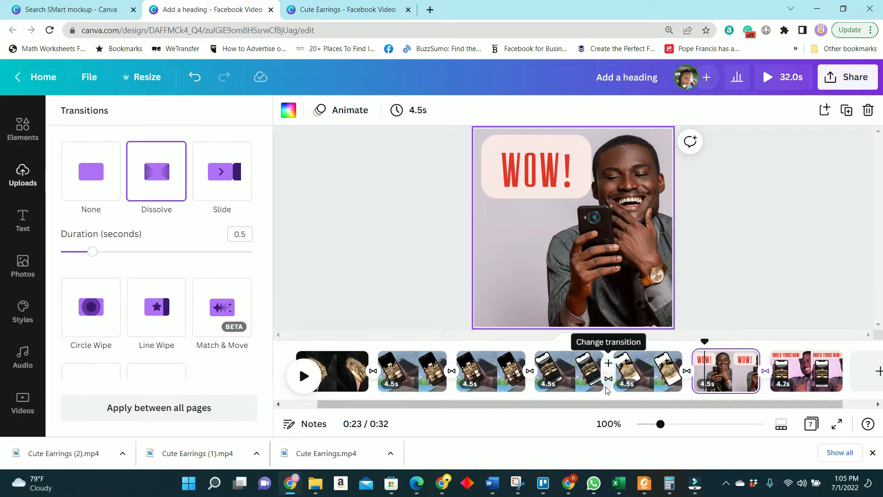
Step: Apply the Photo Rise animation to page 1 with the gold bracelets photo
scroll(539, 406, left, 2)
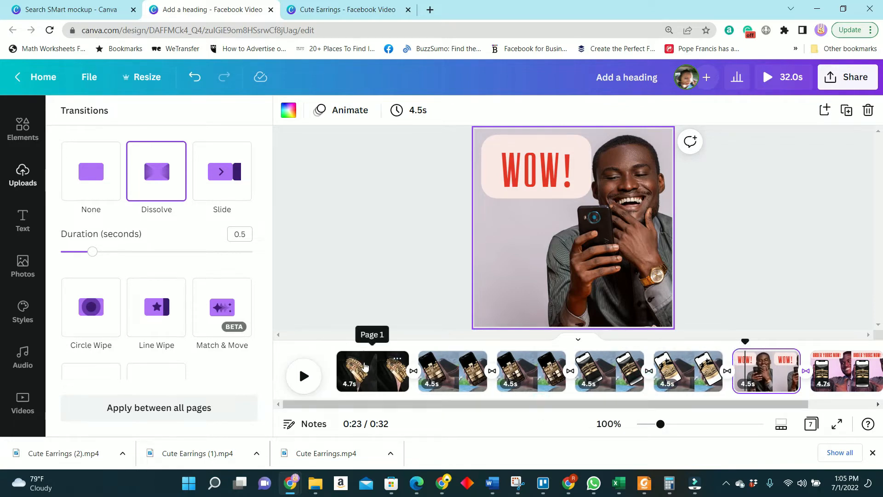
click(364, 366)
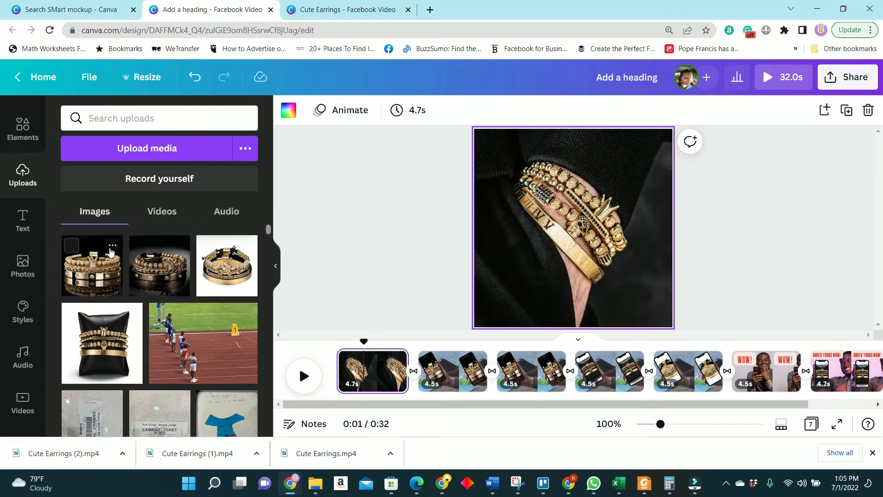
click(358, 367)
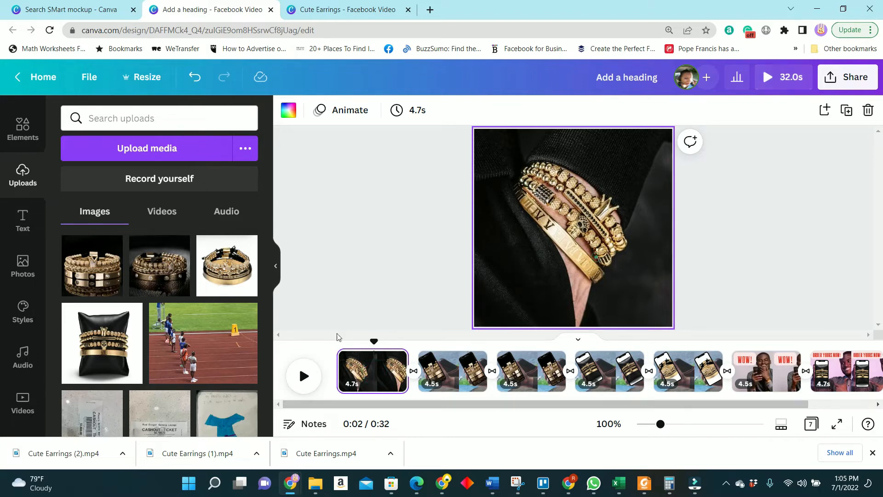
click(627, 217)
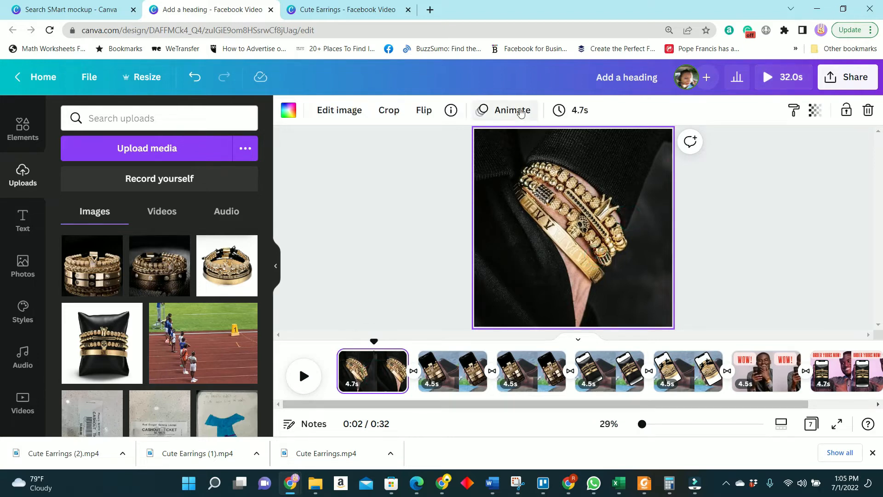
click(522, 112)
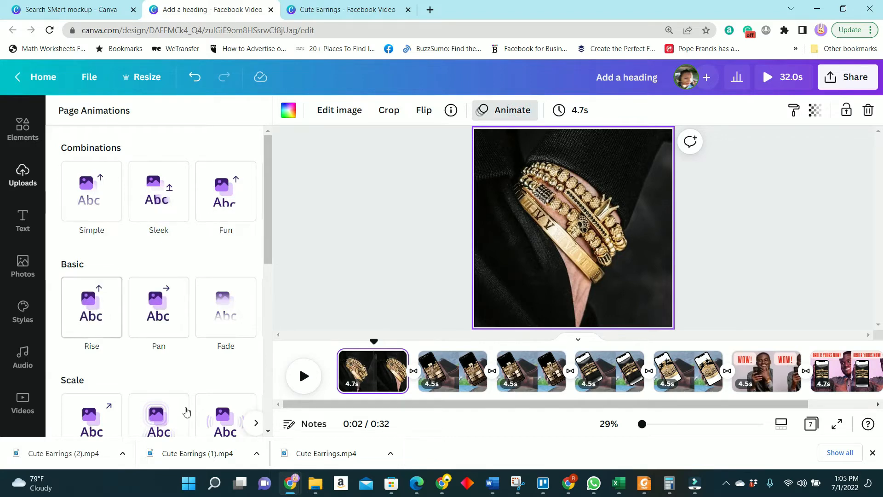
scroll(167, 377, down, 1)
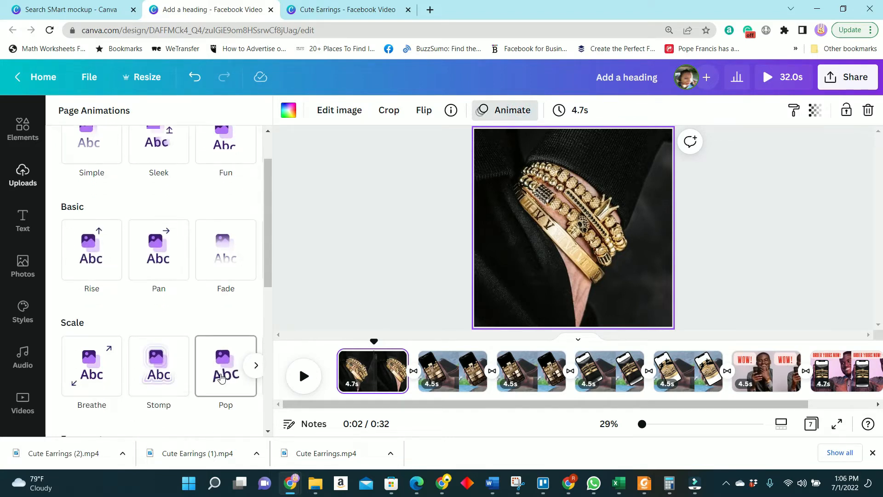
scroll(270, 274, down, 3)
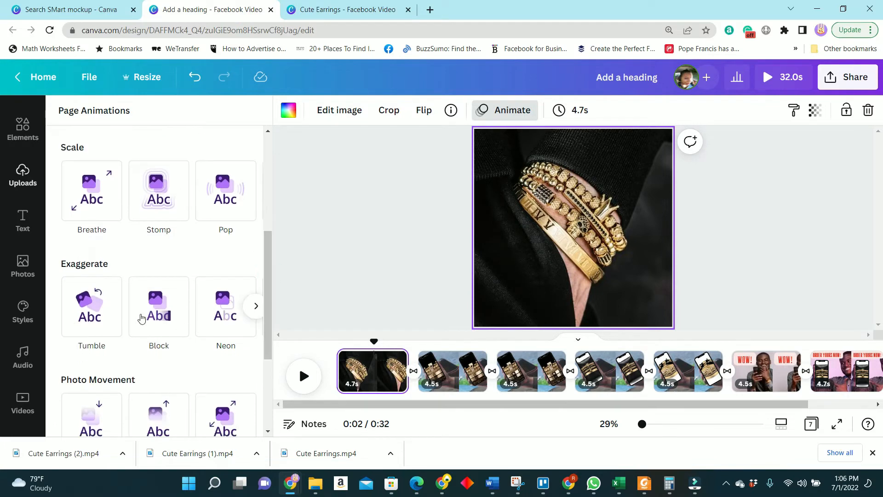
scroll(133, 359, down, 3)
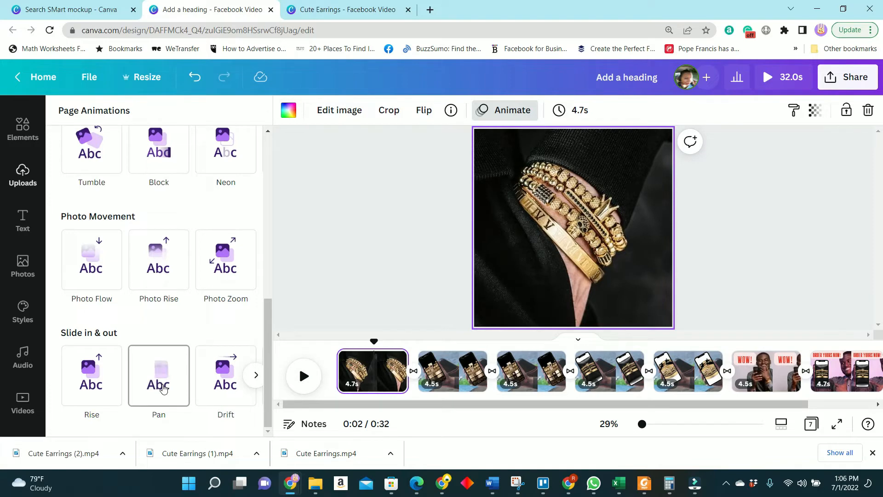
scroll(164, 388, up, 3)
scroll(164, 389, up, 5)
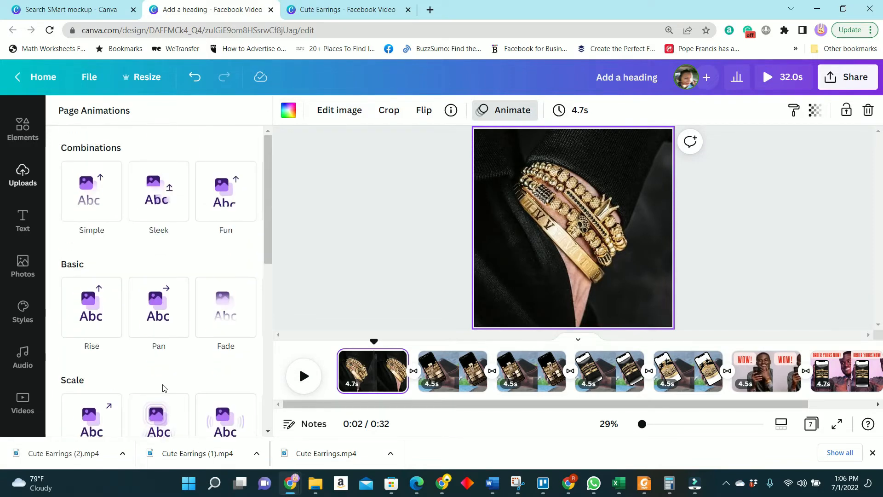
scroll(164, 389, down, 8)
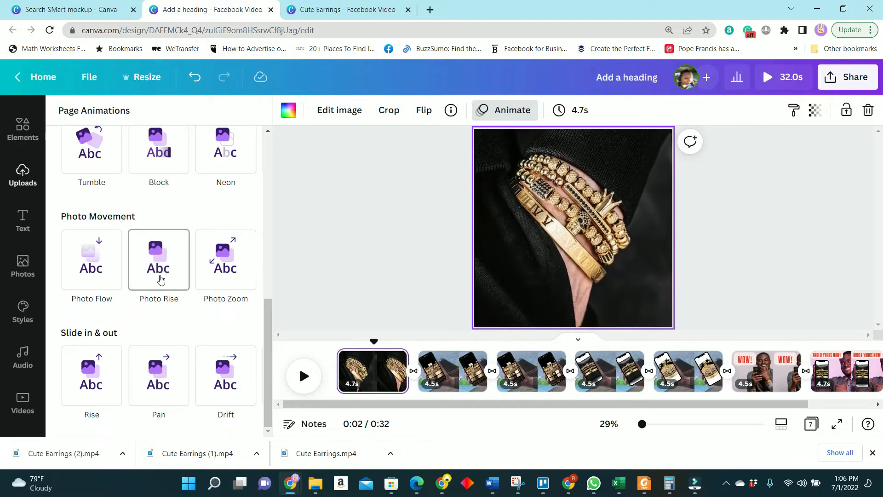
click(160, 279)
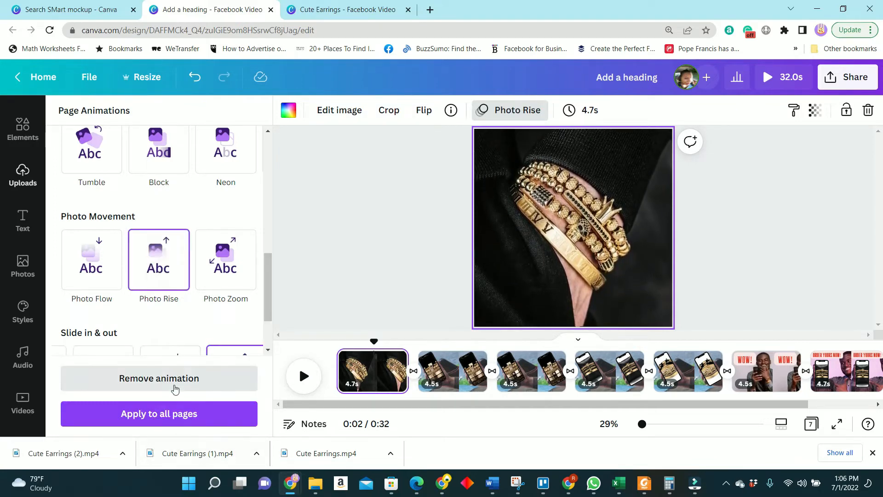
click(177, 412)
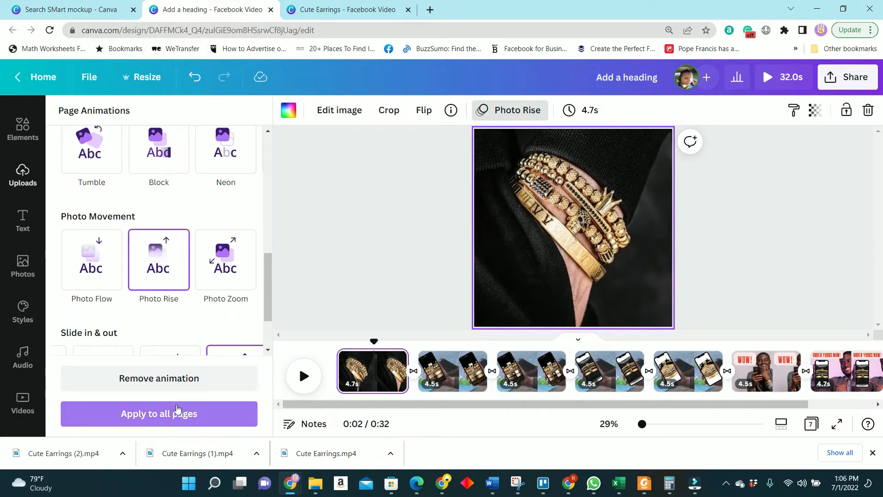
scroll(168, 284, down, 1)
scroll(168, 283, down, 1)
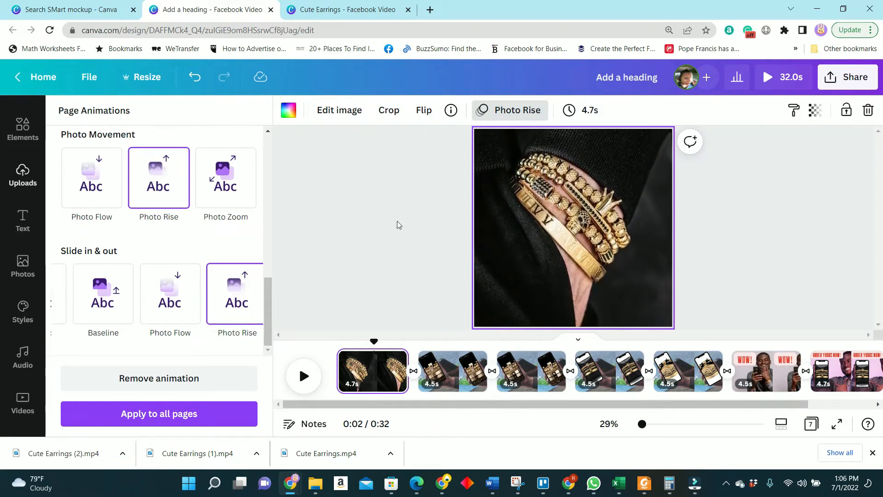
click(363, 228)
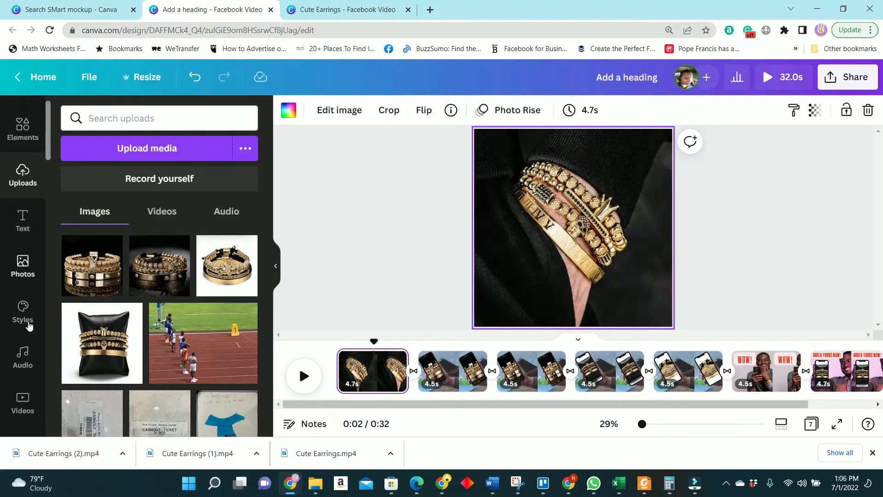
Step: Browse the Rock tracks in the audio library and preview Just A Little Spark
click(22, 358)
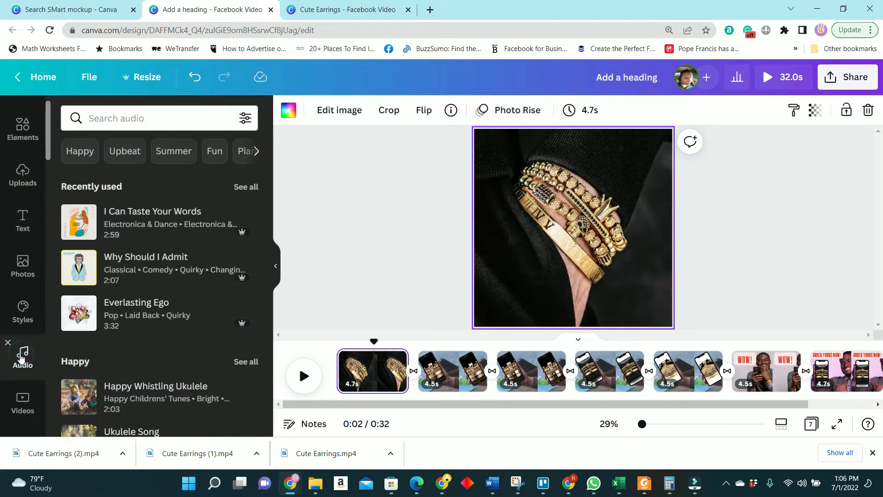
scroll(127, 364, down, 3)
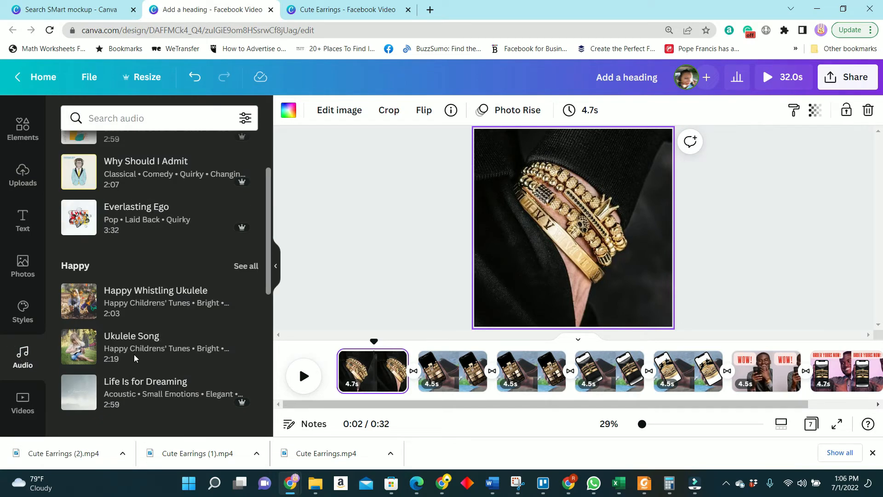
click(122, 119)
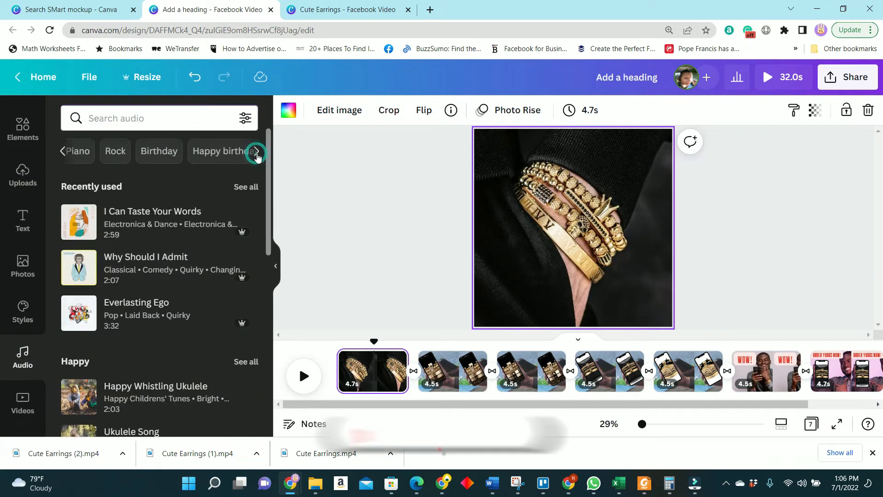
click(117, 150)
scroll(75, 285, down, 3)
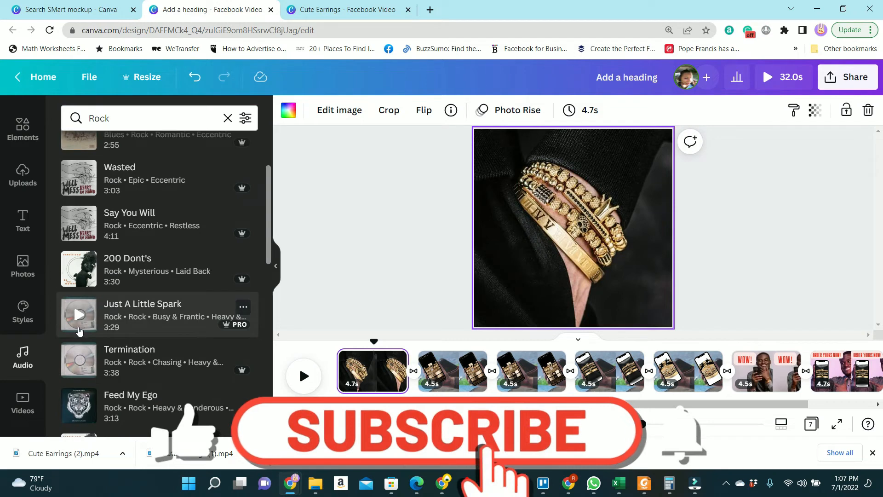
click(80, 316)
Step: Search the audio library for CARIBBEAN and preview tracks from the results
triple_click(151, 119)
text(CARINNEAM)
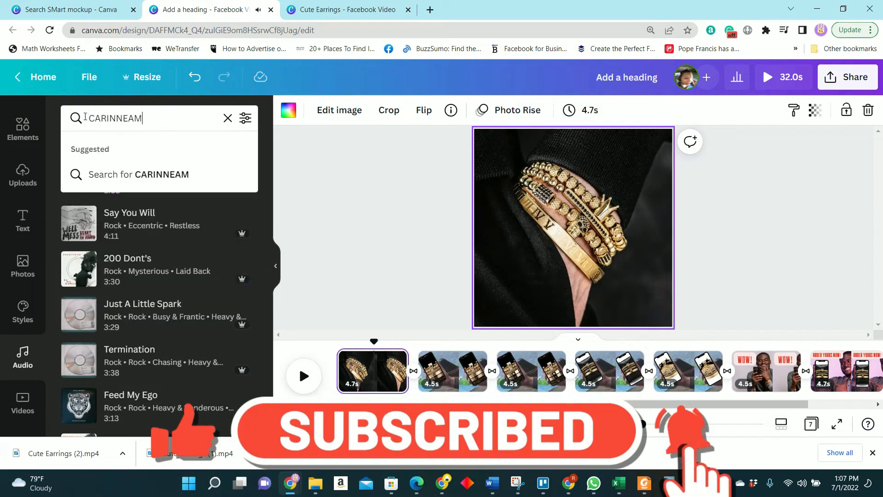
key(BackSpace)
key(BackSpace)
key(BackSpace)
key(BackSpace)
key(BackSpace)
text(BBEAN)
key(Return)
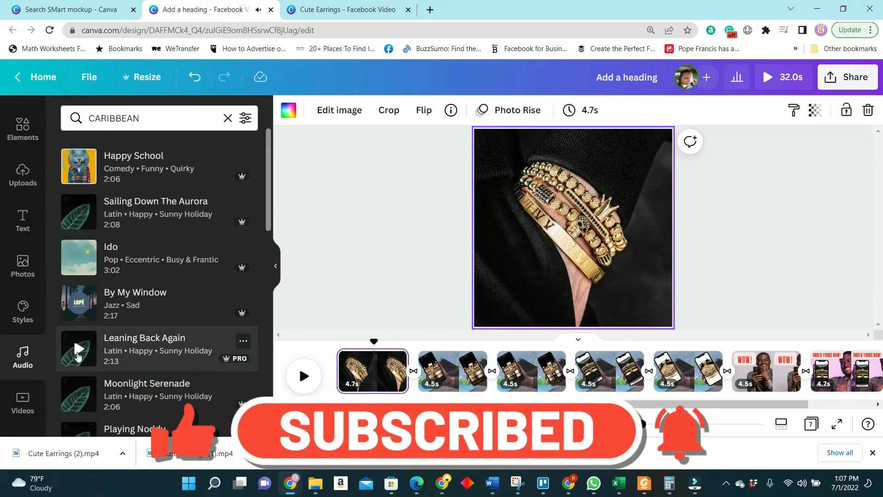
click(78, 382)
scroll(78, 387, down, 1)
scroll(78, 386, down, 4)
Step: Search the audio library for reggaeton and preview several tracks as background music
triple_click(144, 118)
text(REGGAE)
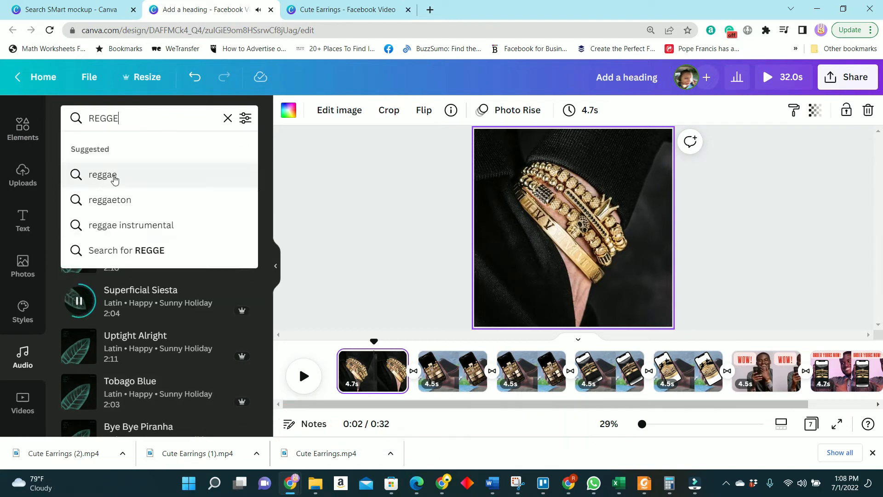
click(98, 199)
click(77, 209)
click(78, 248)
click(78, 294)
click(78, 383)
scroll(130, 386, down, 3)
Step: Add the Modo Avion (Instrumental Version) track to the video and align it with the start of page 1
click(161, 172)
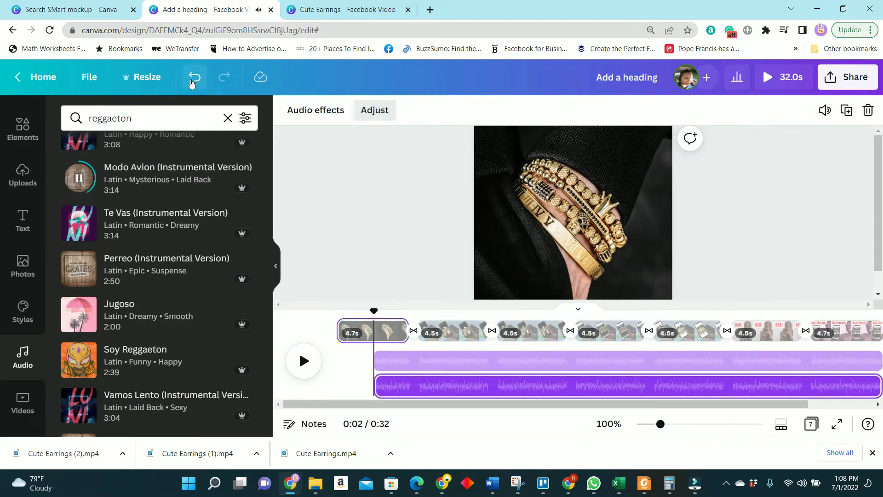
drag(417, 385, 380, 385)
click(768, 81)
click(29, 77)
Step: Add a fade-out effect to the end of the background music track and return to page 1
drag(802, 404, 869, 405)
click(315, 110)
drag(55, 201, 263, 207)
click(805, 385)
drag(800, 404, 731, 404)
click(354, 341)
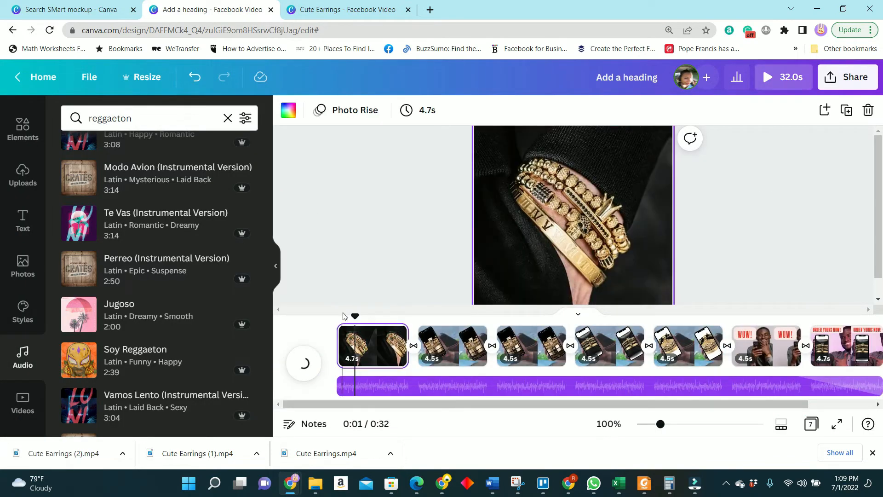
Step: Apply the Photo Flow photo animation to the phone mockup on page 2 and raise its intensity slightly
click(439, 340)
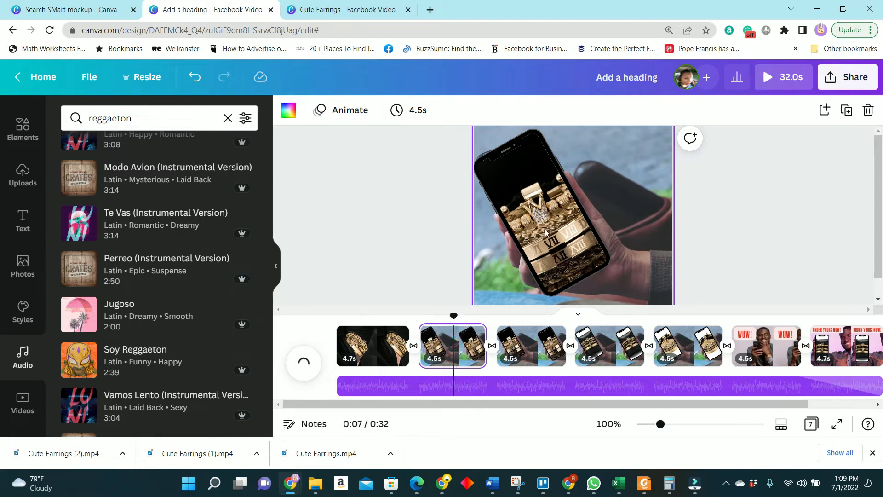
click(550, 244)
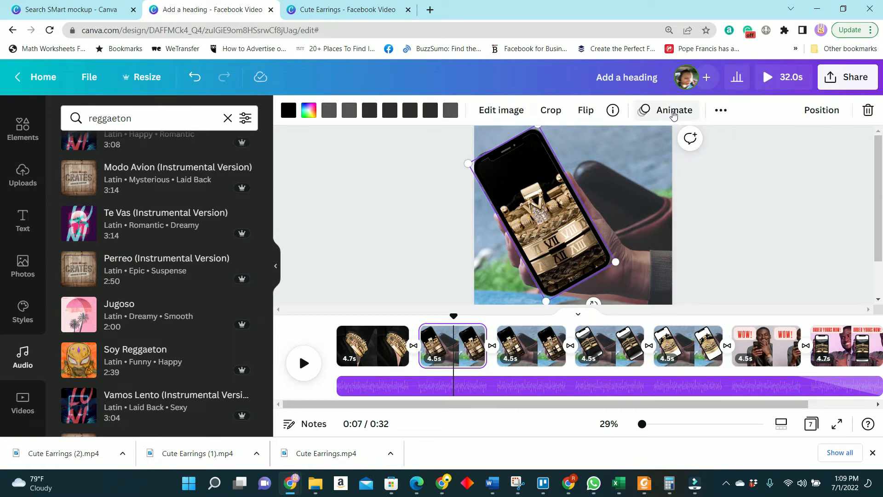
click(673, 113)
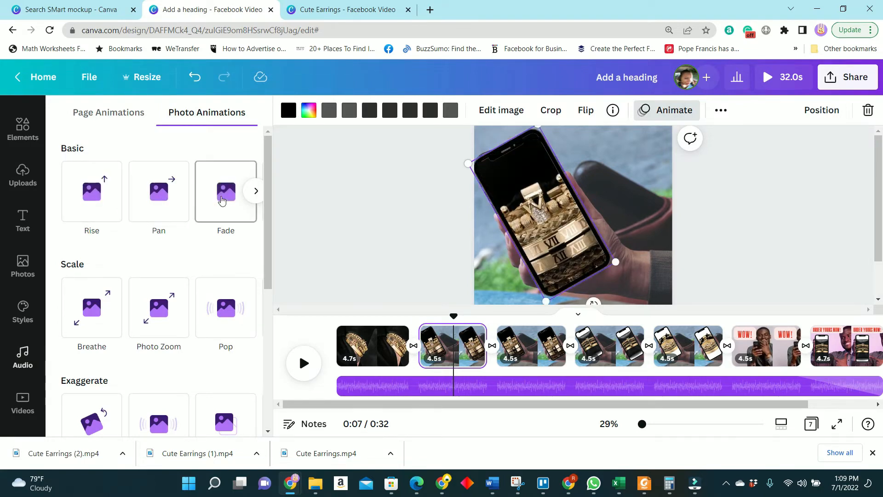
click(215, 117)
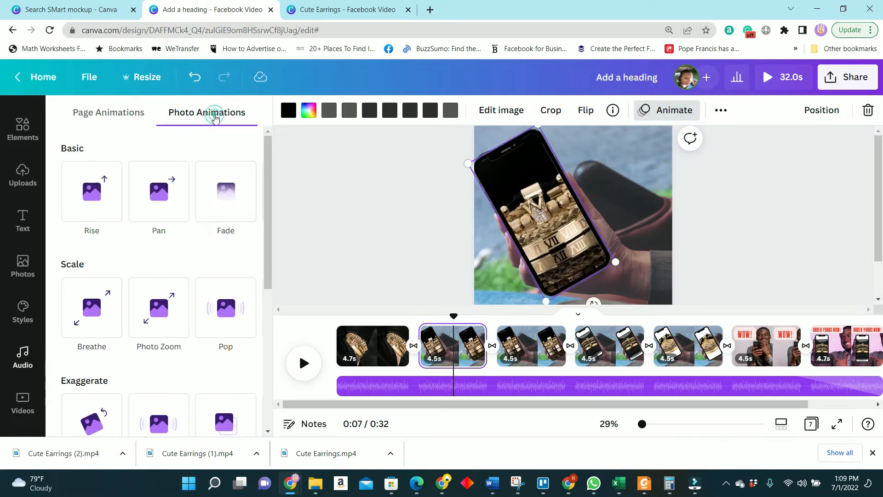
click(134, 115)
click(200, 119)
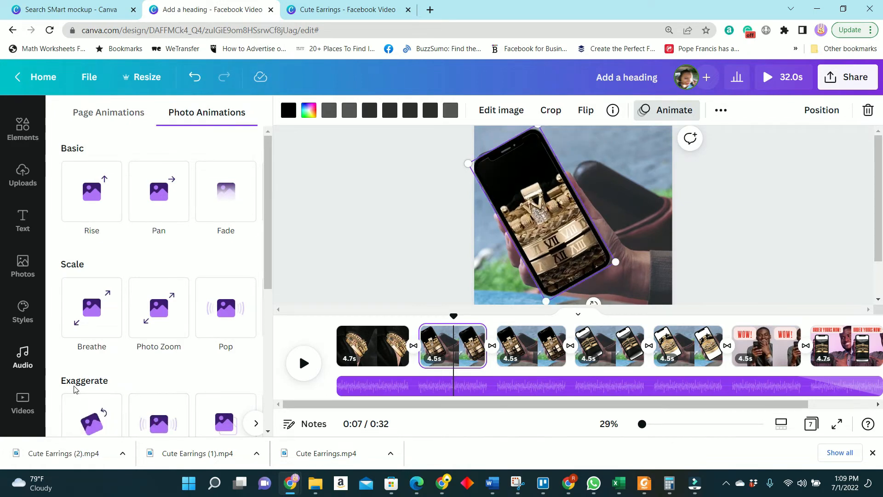
scroll(114, 322, down, 6)
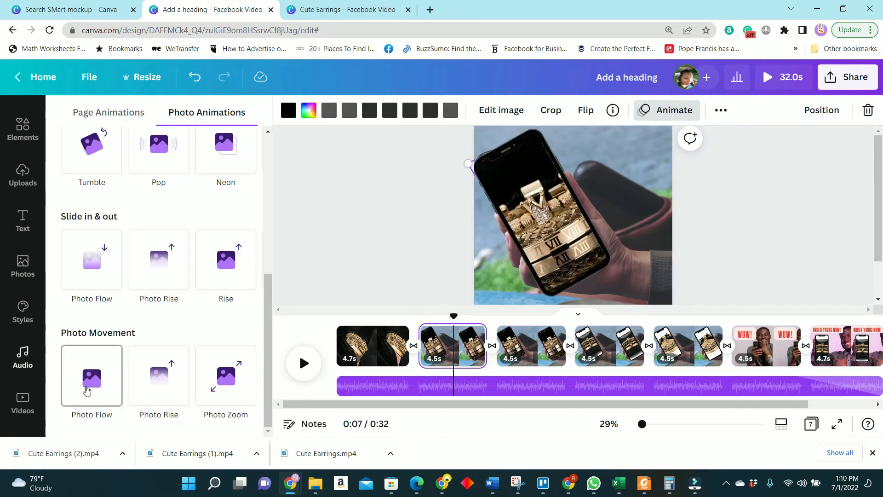
click(91, 387)
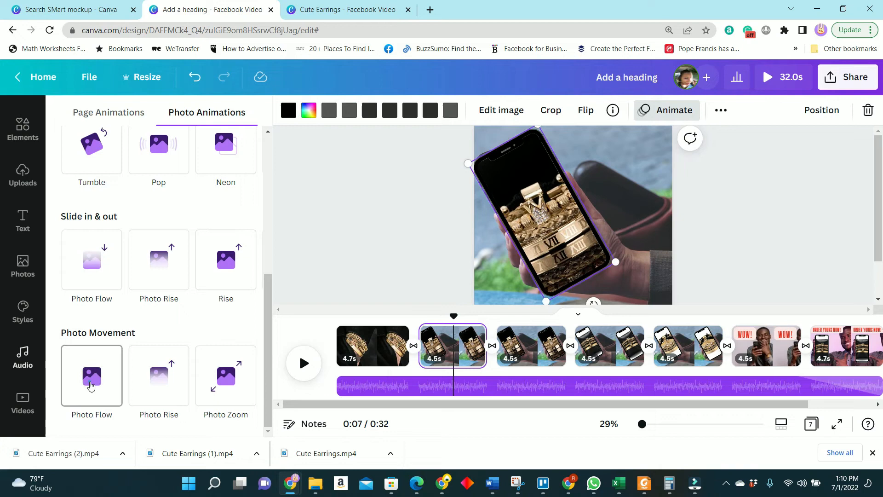
scroll(145, 367, down, 1)
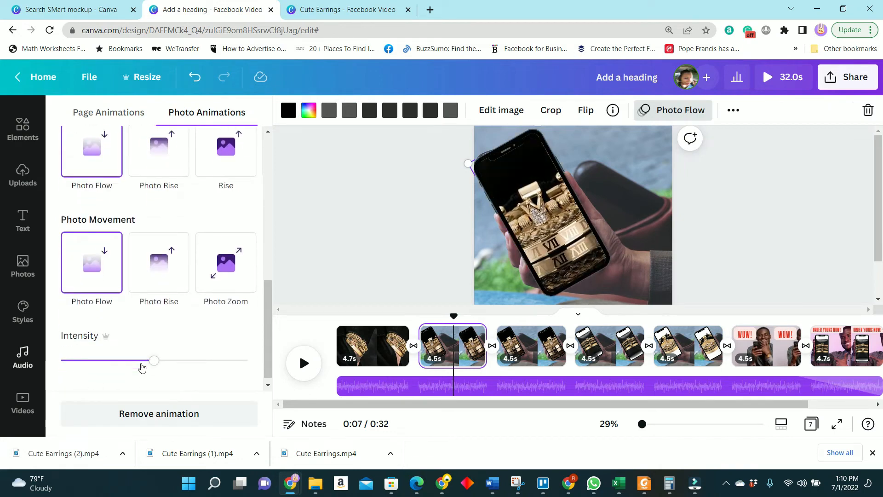
drag(159, 353, 175, 352)
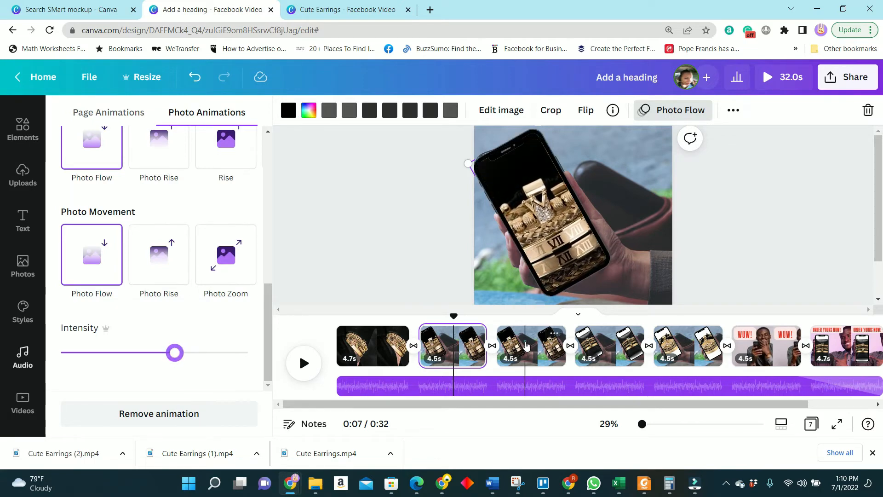
Step: Apply the Photo Rise slide animation to the phone mockup on page 3
click(527, 346)
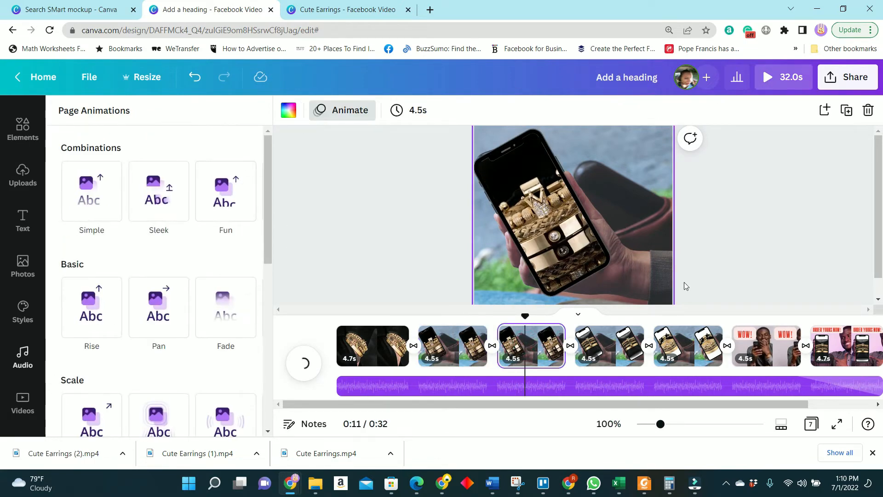
click(559, 223)
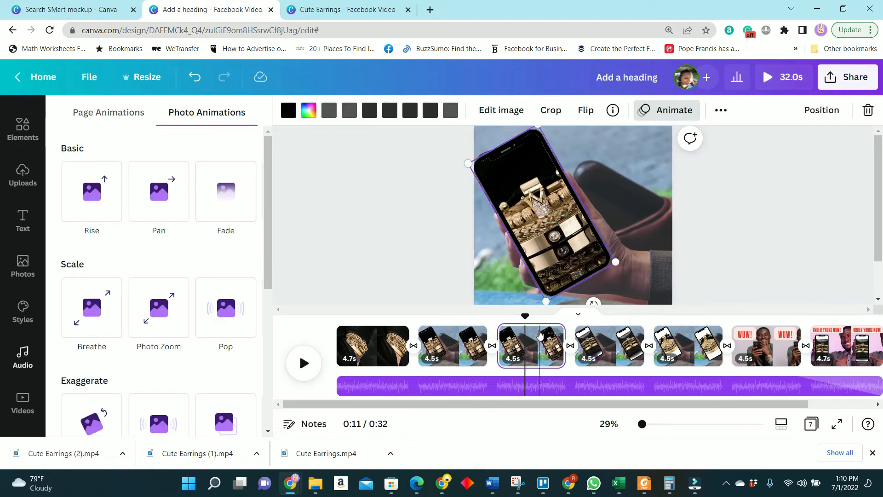
click(549, 235)
click(459, 345)
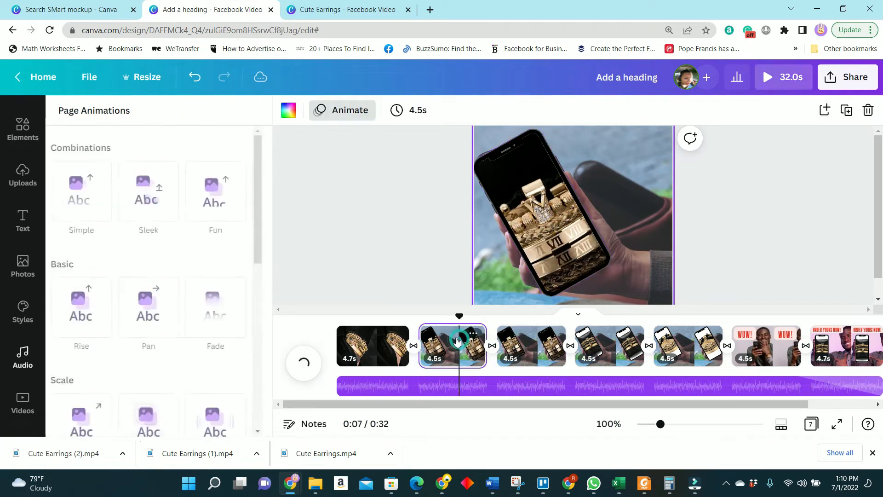
click(517, 345)
click(559, 240)
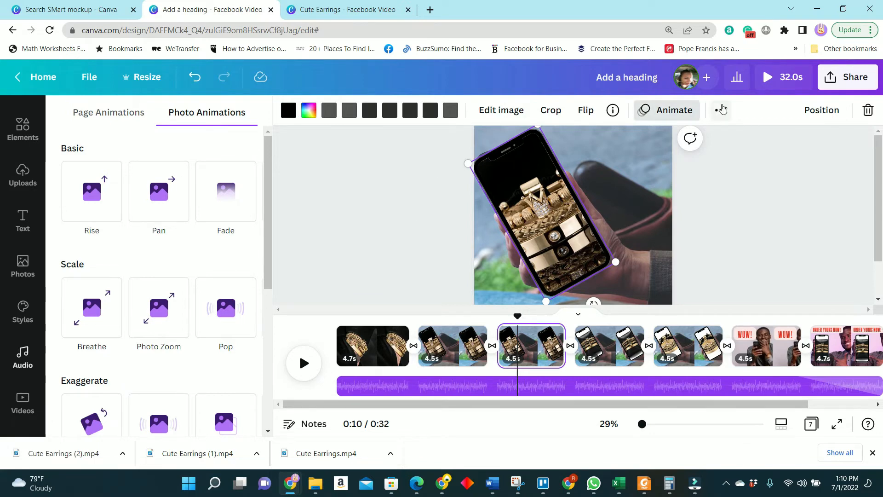
click(670, 114)
click(670, 114)
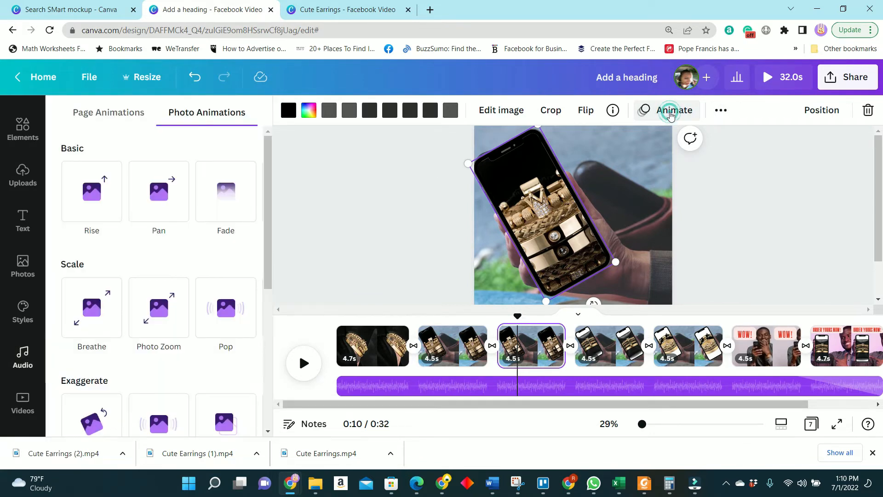
scroll(129, 348, down, 5)
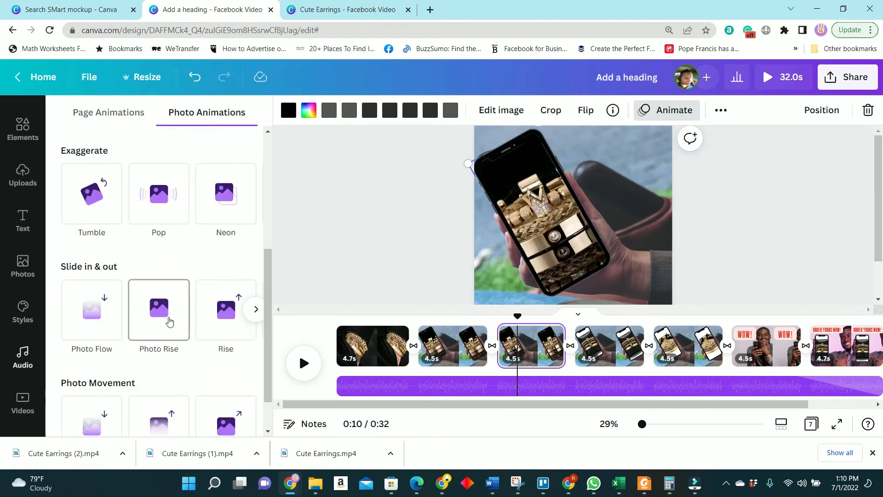
click(169, 320)
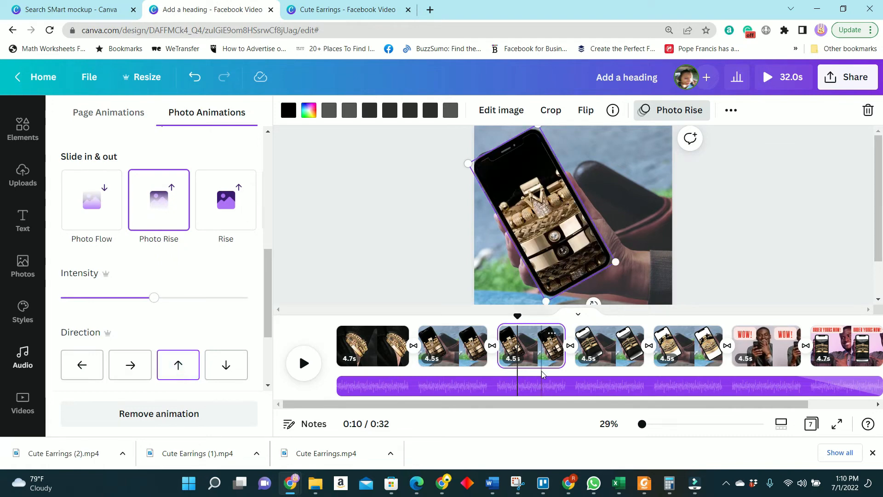
Step: Apply the Photo Rise animation to the phone mockup on page 4 and set its direction to rightward
click(599, 351)
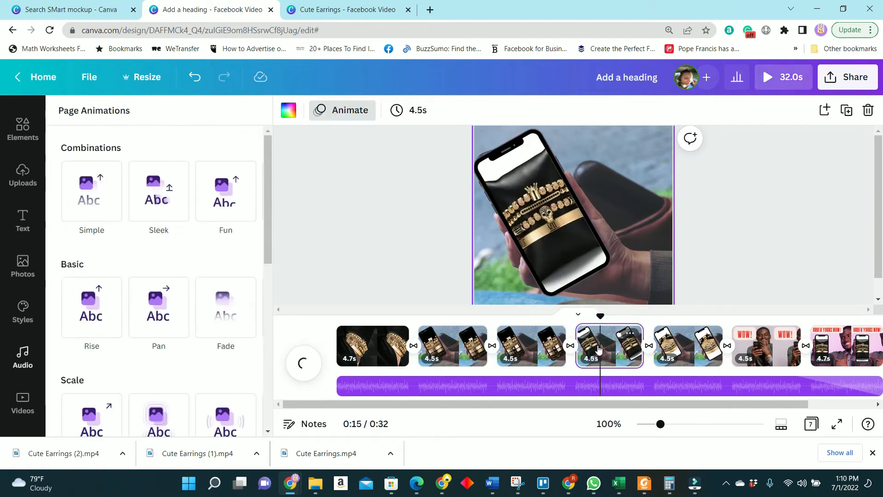
click(563, 248)
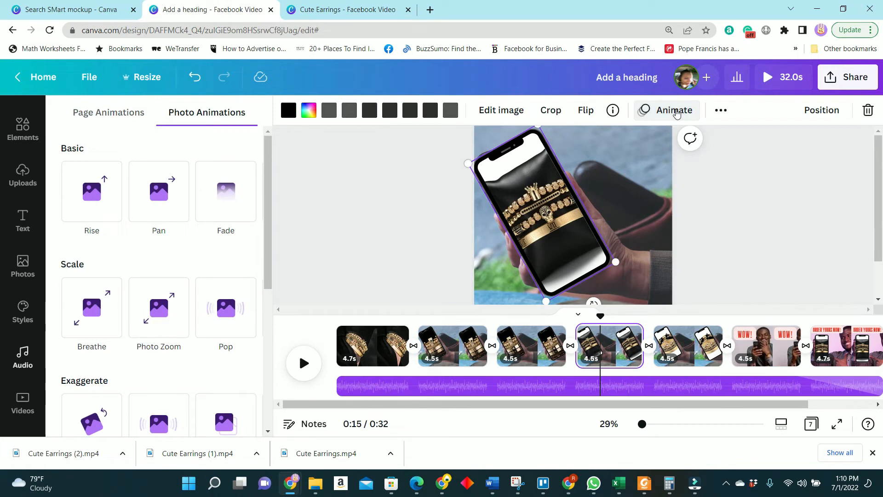
click(675, 113)
click(666, 115)
scroll(138, 322, down, 3)
click(156, 361)
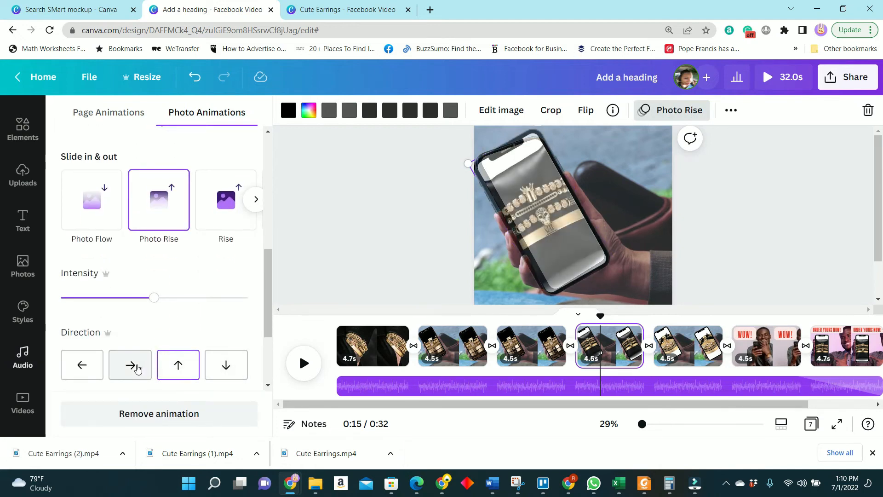
click(137, 367)
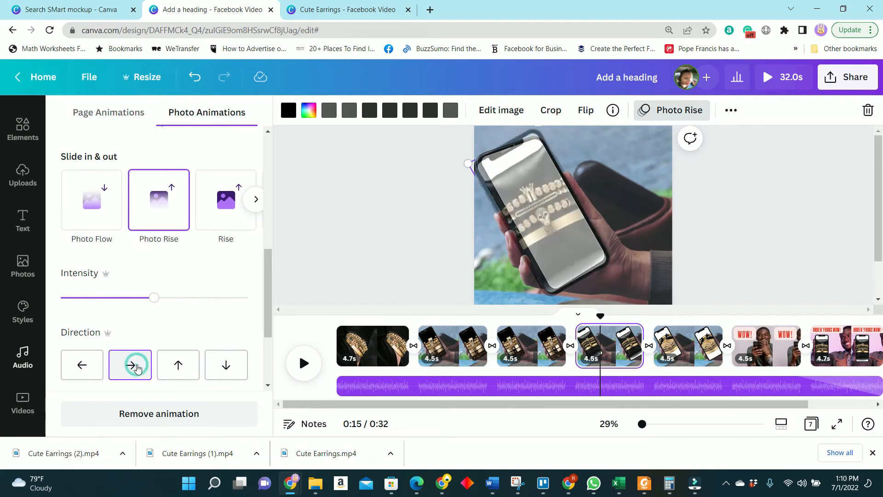
Step: Apply the Photo Rise animation to the phone mockup on page 5 and set its direction to leftward
click(676, 344)
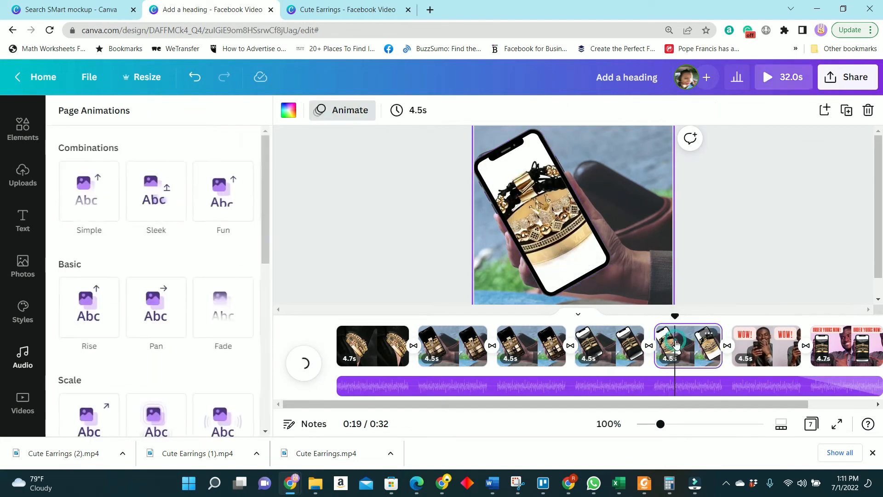
click(564, 232)
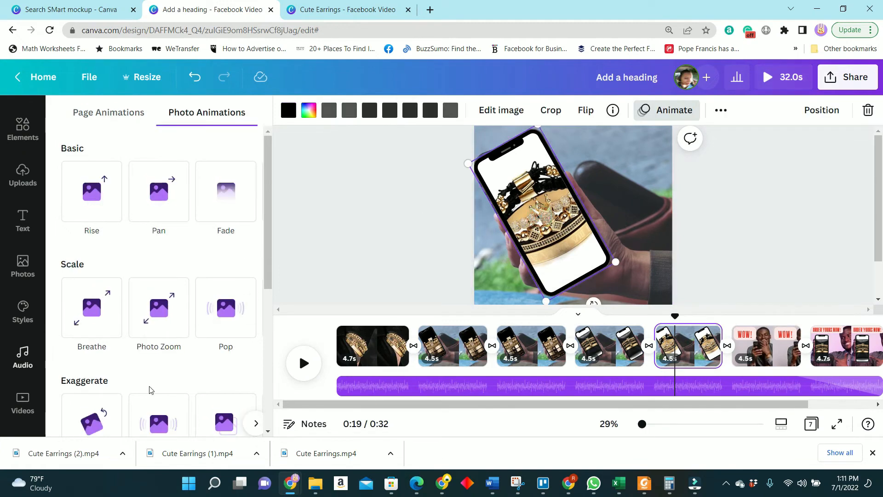
scroll(148, 389, down, 3)
scroll(161, 345, down, 1)
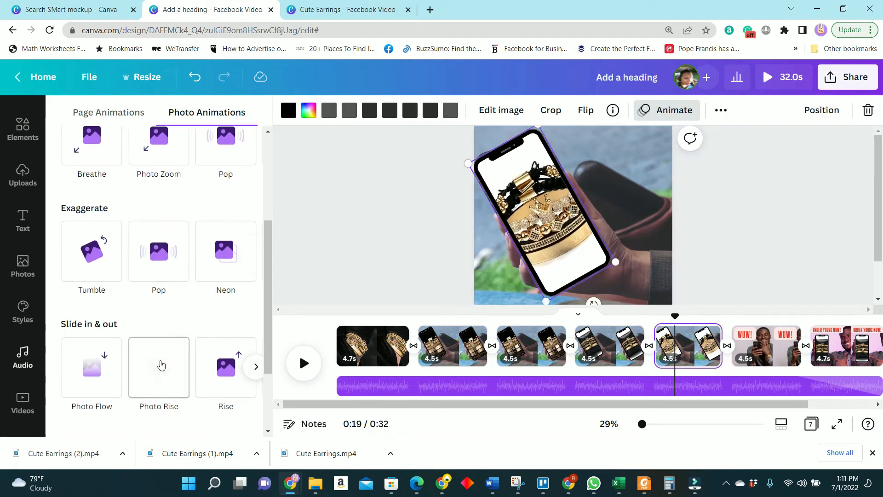
click(165, 378)
scroll(92, 367, down, 4)
click(81, 367)
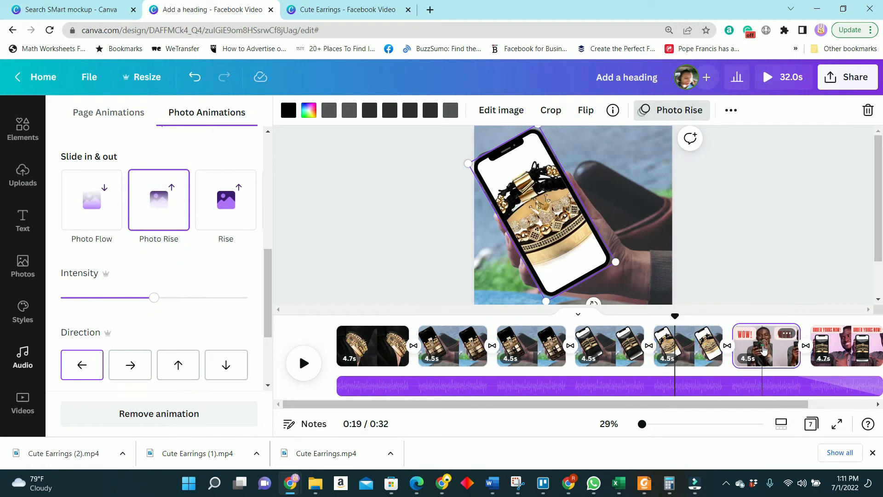
Step: Examine the text effects and text animation settings of the WOW! heading on page 6
click(781, 352)
click(550, 167)
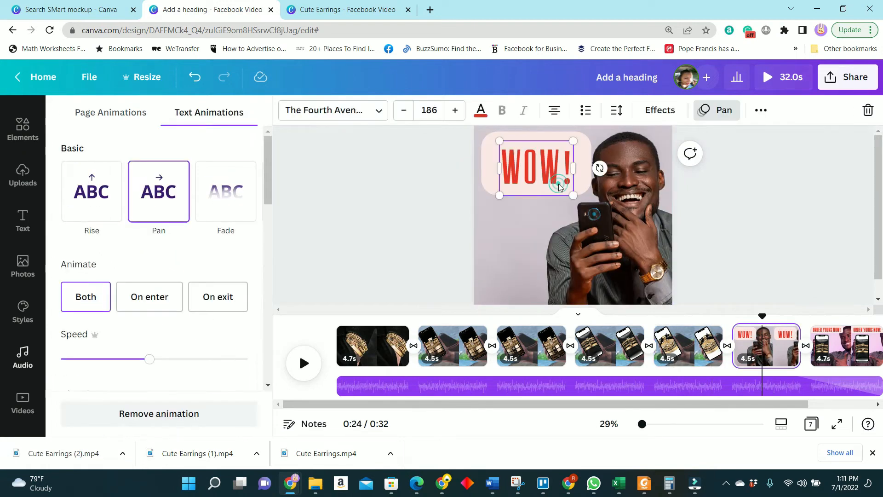
click(650, 112)
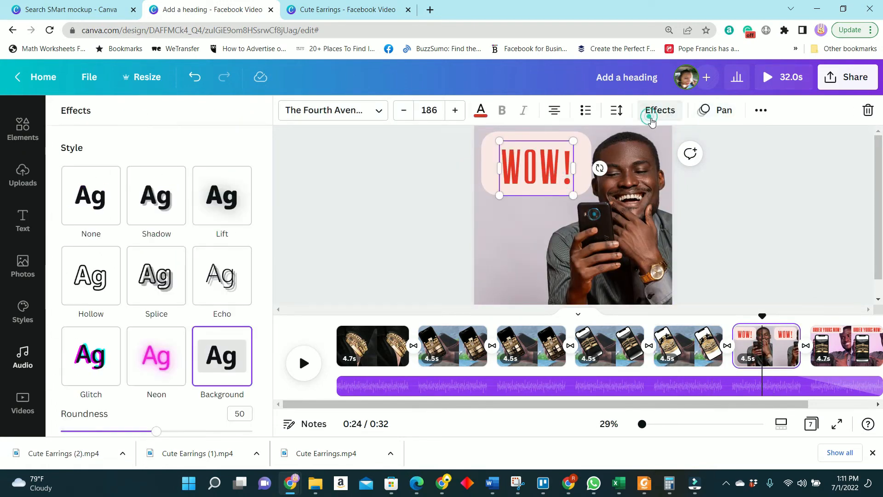
click(712, 242)
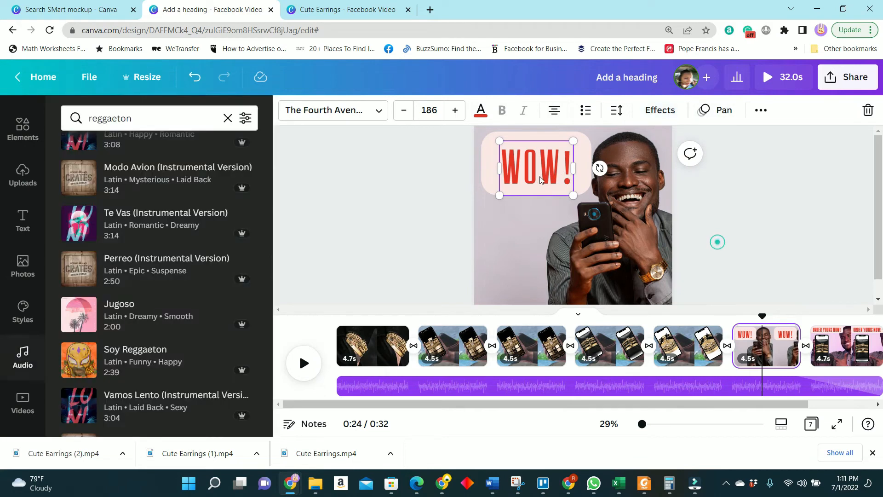
click(803, 190)
click(573, 155)
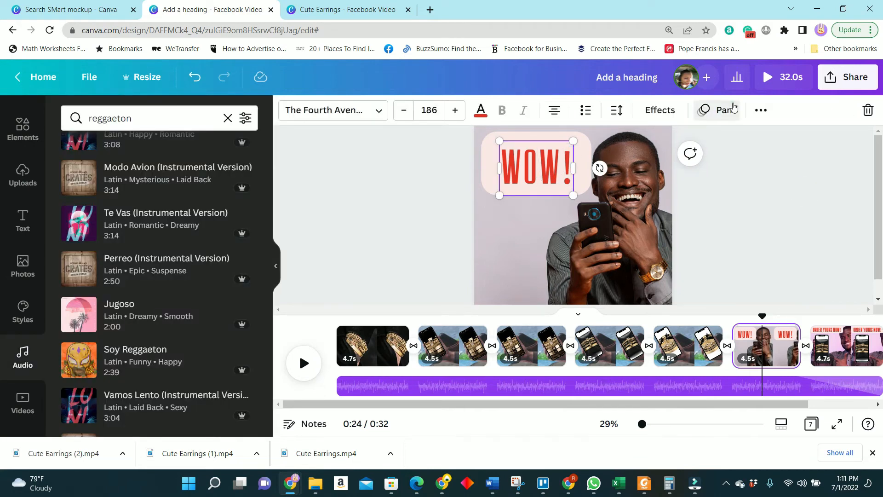
click(718, 110)
scroll(174, 244, up, 2)
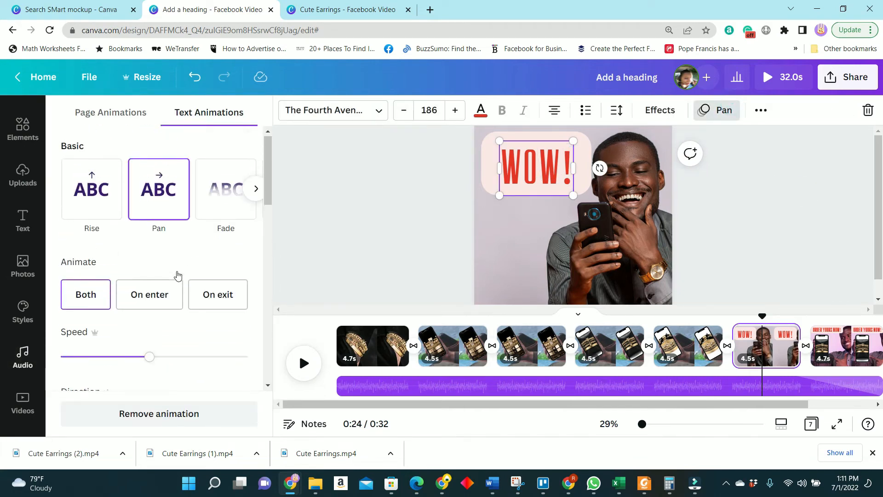
click(757, 242)
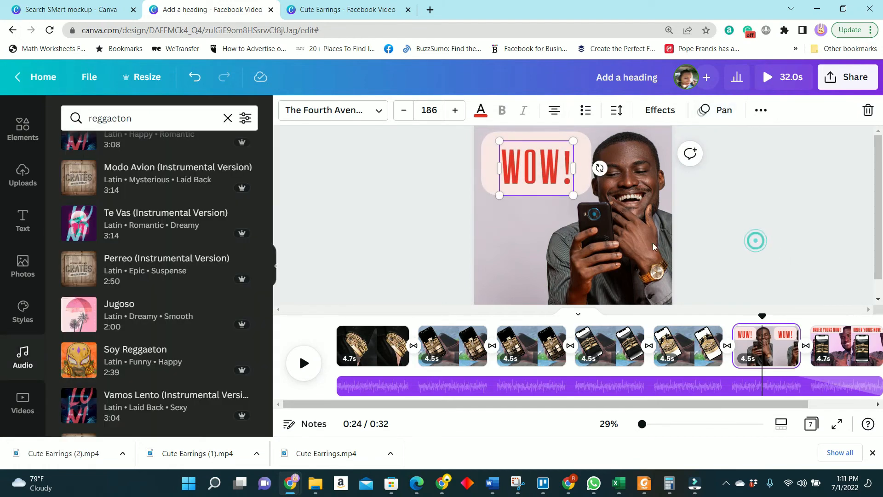
Step: Try the Pan page animation on page 6 with the WOW! heading and settle on Simple
click(633, 265)
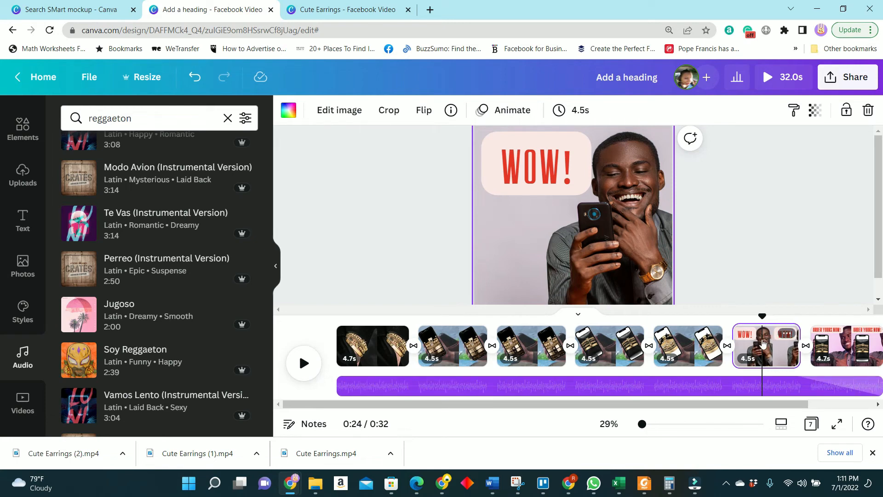
click(735, 236)
click(577, 213)
click(513, 110)
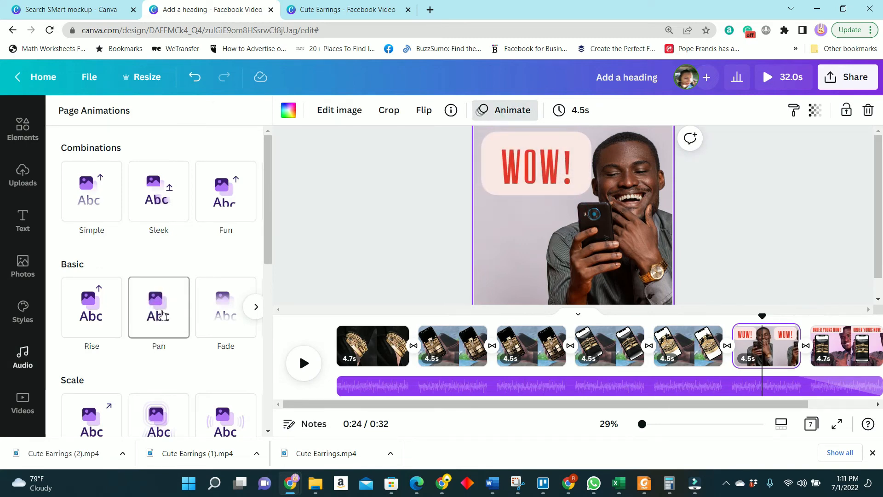
click(159, 303)
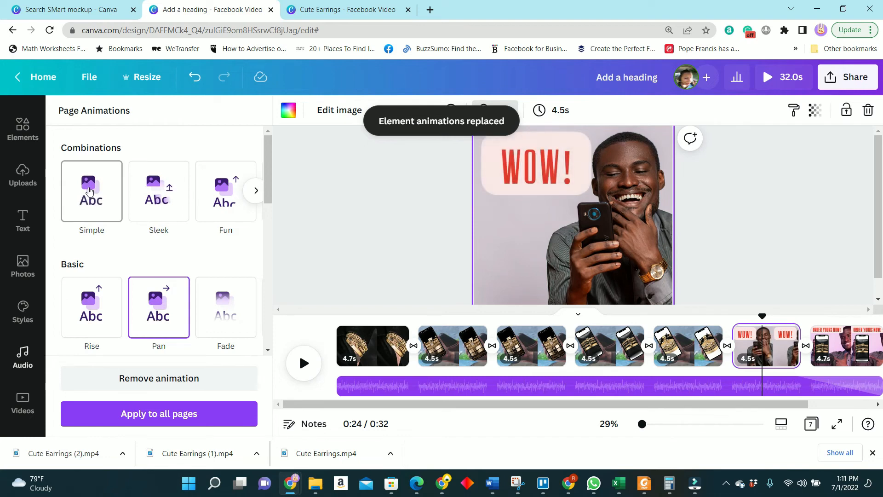
click(89, 191)
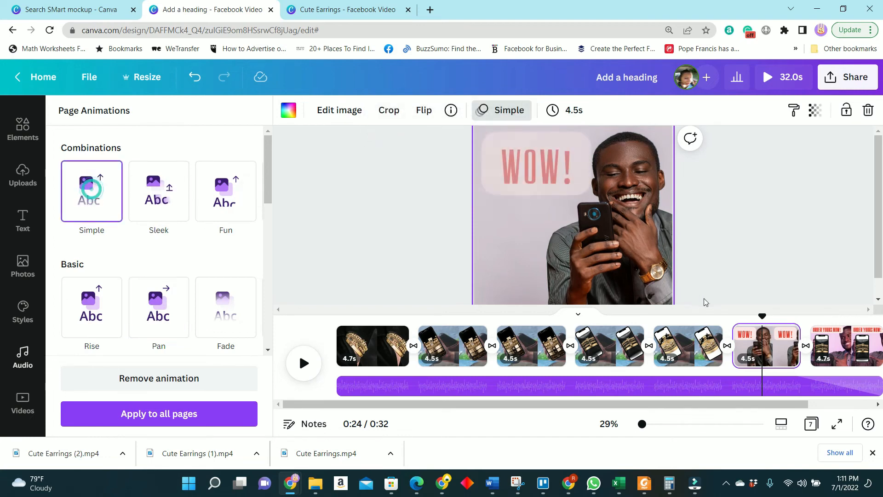
Step: Apply the Photo Flow animation to the phone mockup on the ORDER YOURS NOW! page and raise its intensity to near the maximum
drag(737, 407, 803, 407)
click(770, 345)
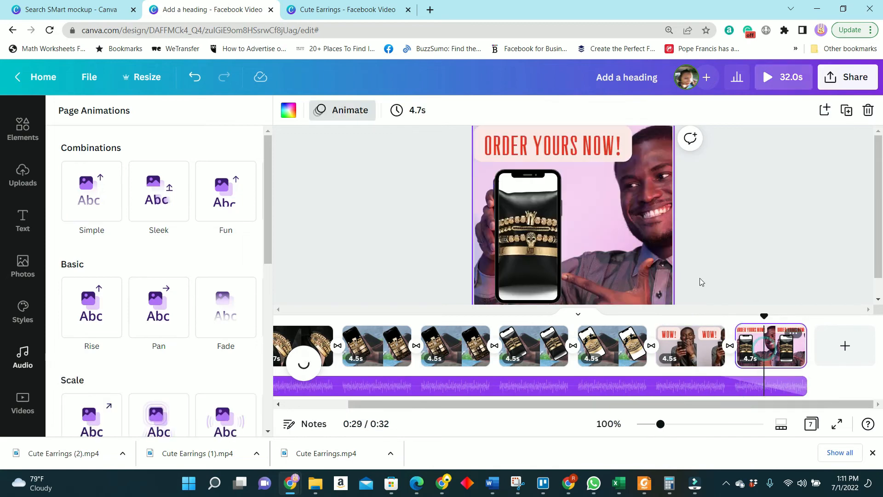
click(656, 232)
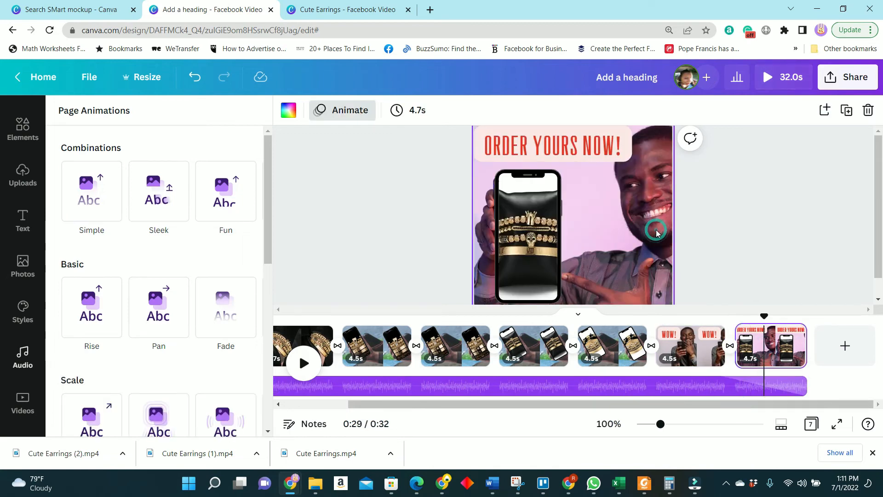
click(532, 251)
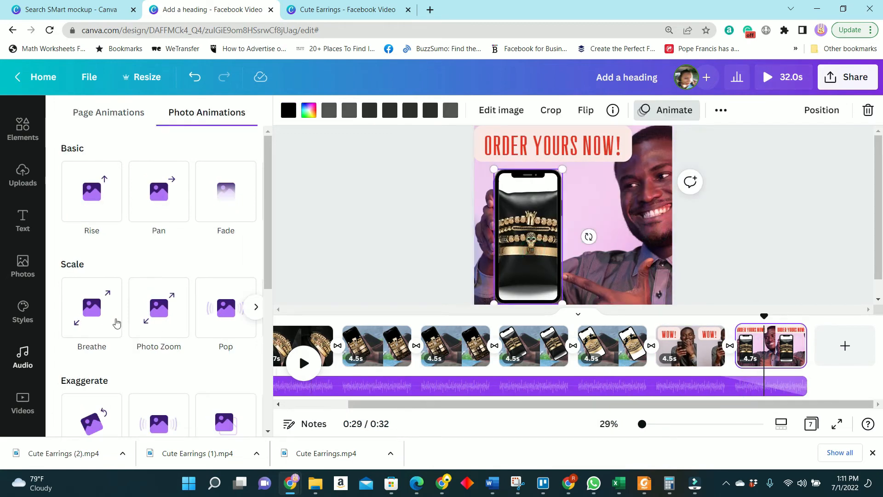
scroll(122, 349, down, 4)
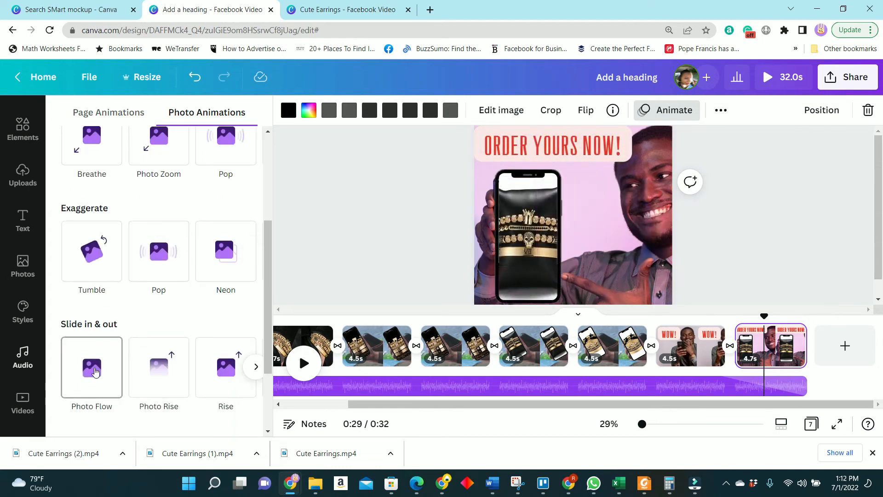
click(95, 372)
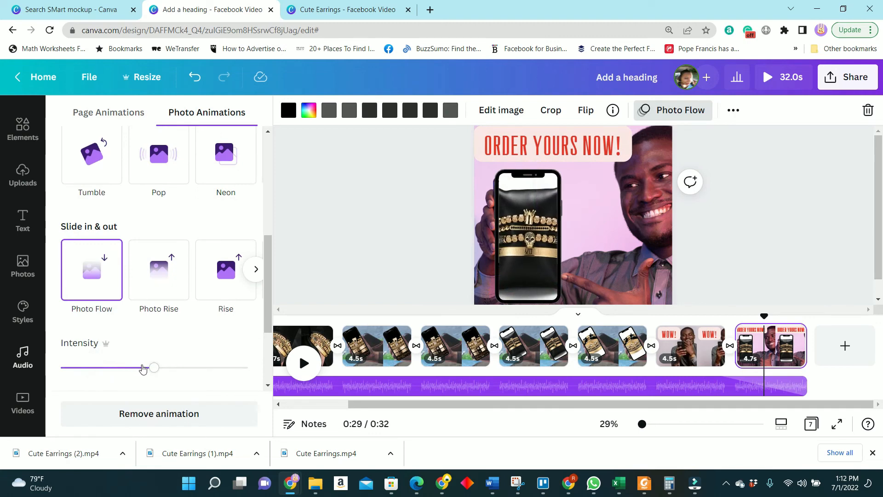
click(201, 374)
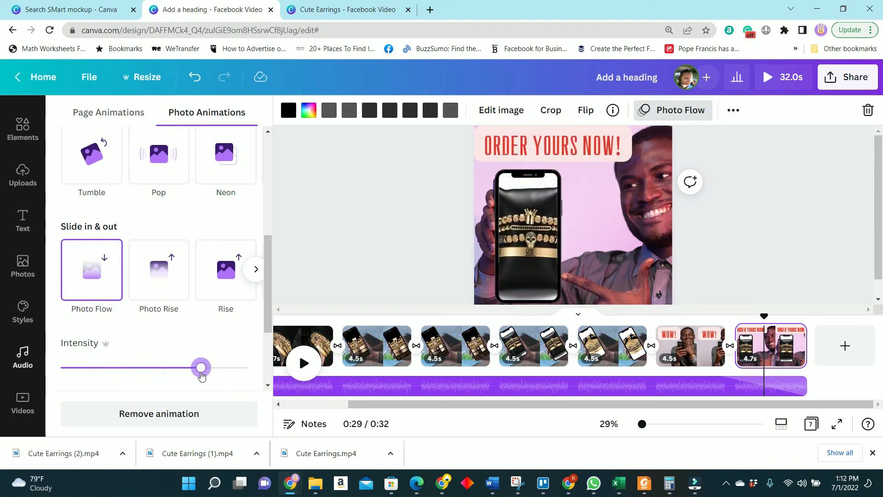
drag(201, 373, 227, 368)
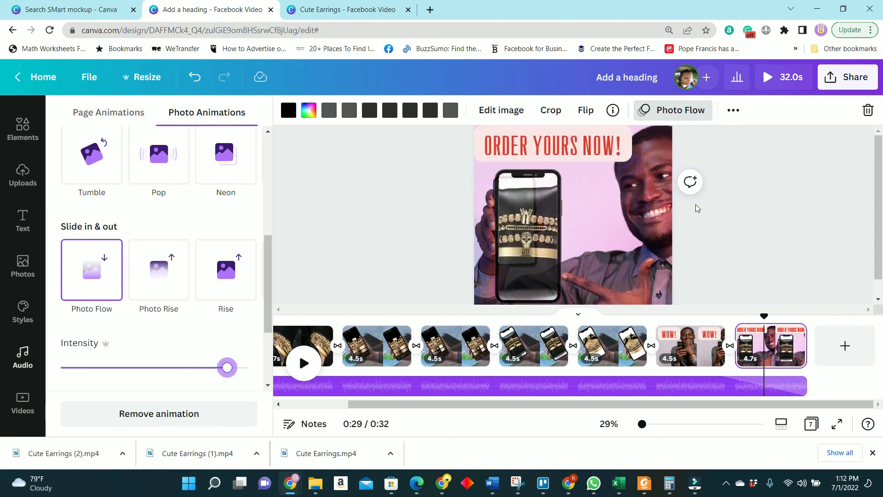
click(752, 236)
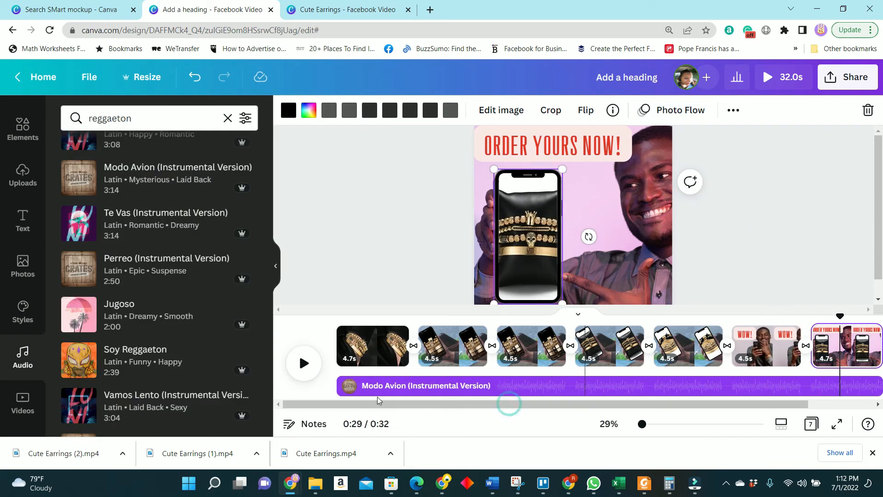
Step: Start a playback preview of the video and bring the timeline back to its first page
click(303, 362)
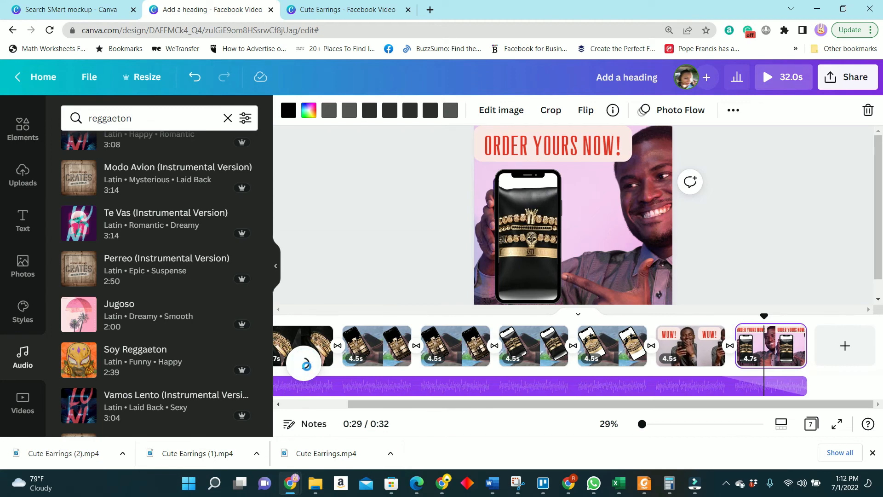
drag(460, 404, 325, 395)
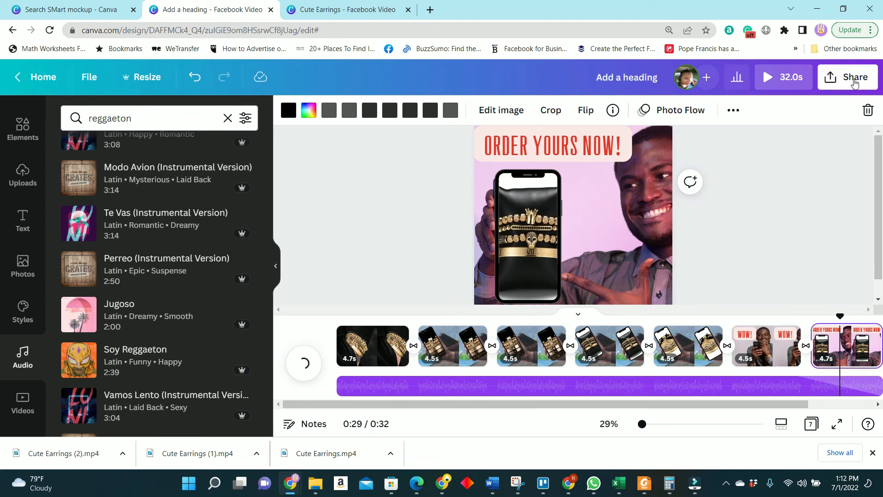
Step: Collapse the audio search results and download all 7 pages of the design as an MP4 video
click(276, 269)
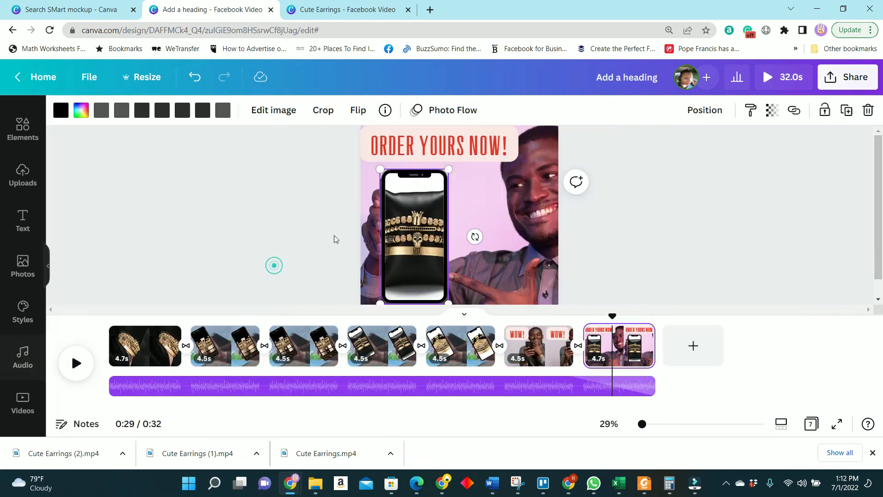
click(834, 80)
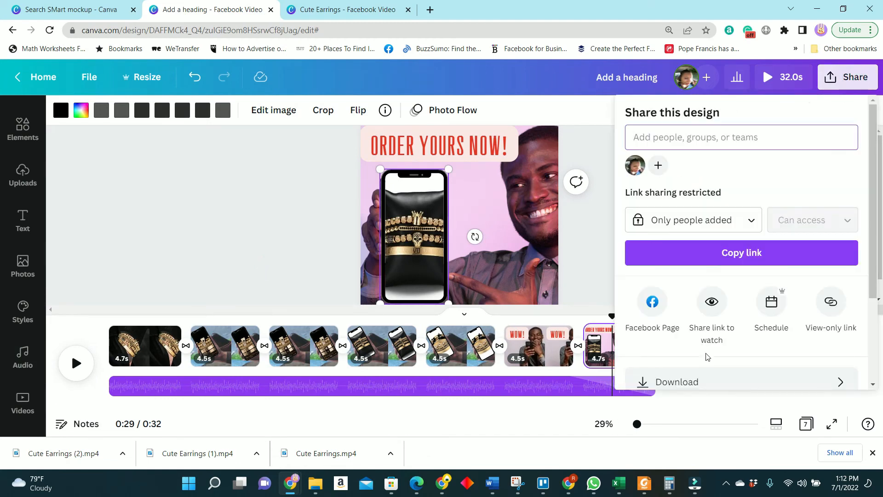
click(700, 378)
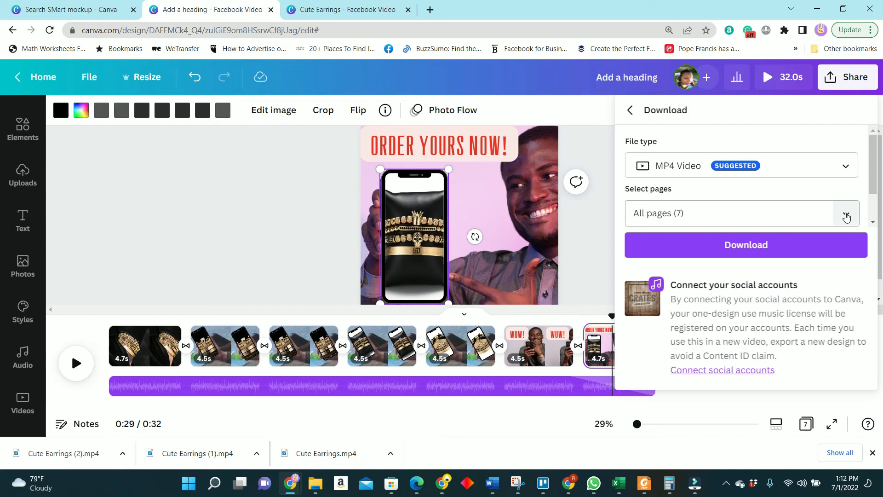
click(846, 216)
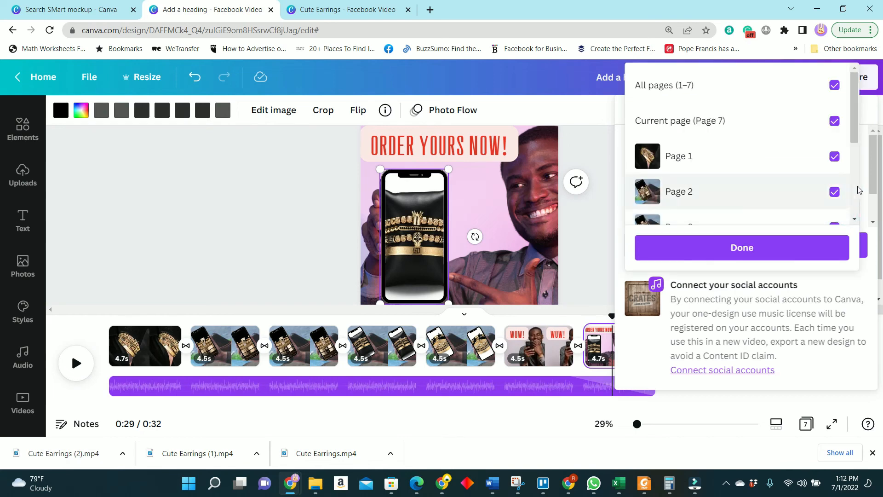
scroll(860, 171, down, 1)
scroll(854, 138, down, 3)
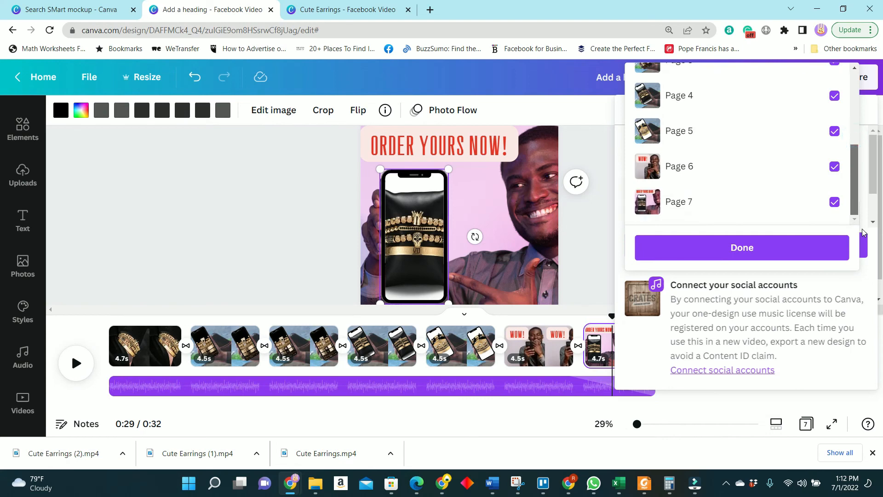
scroll(848, 210, up, 4)
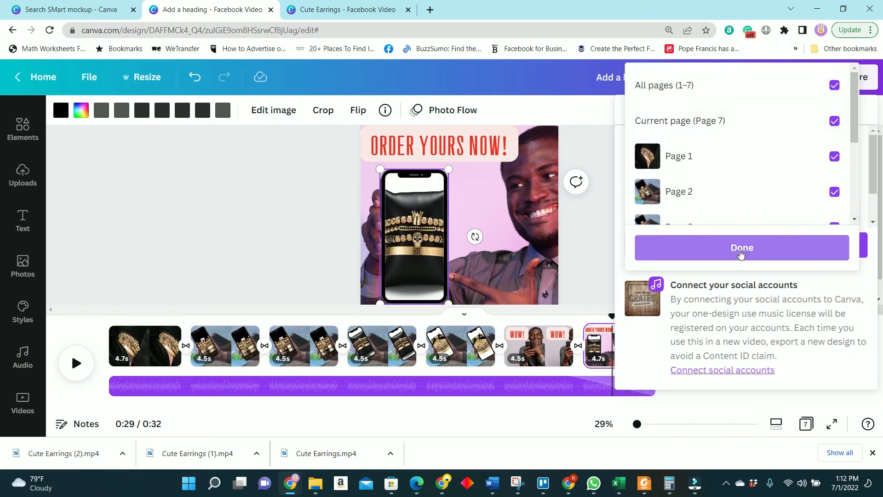
click(741, 247)
click(766, 252)
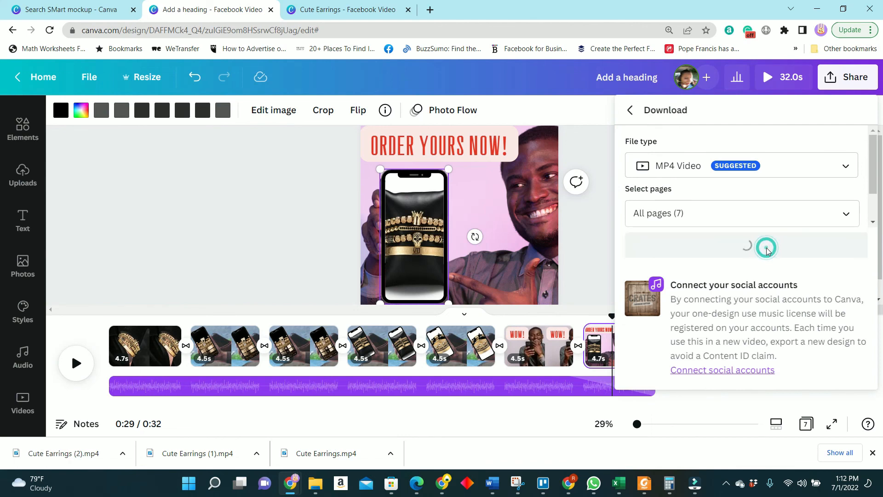